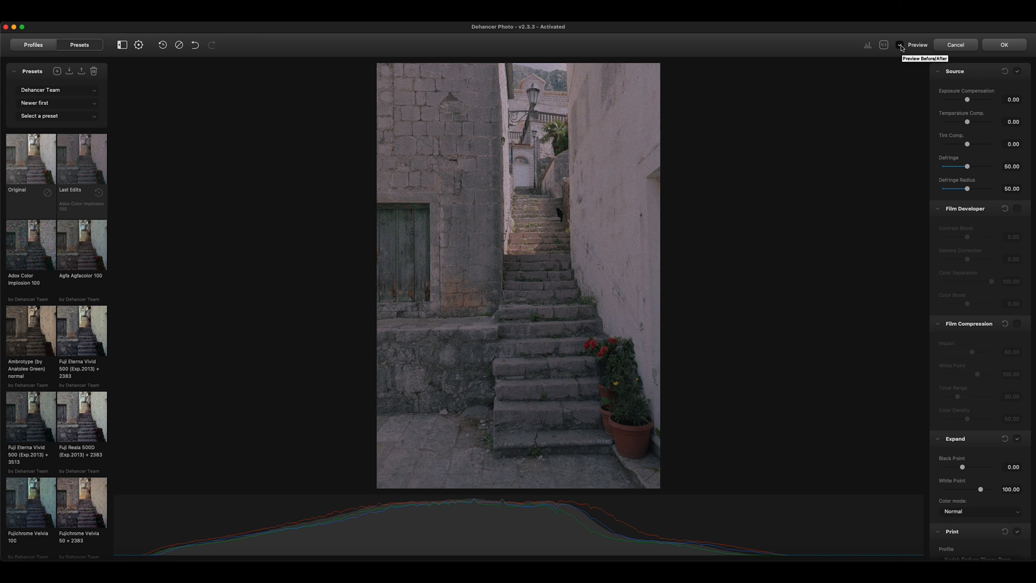
Compare the photo with and without the edits, and look through the adjustment settings down to Film Grain and Halation.
left_click(901, 45)
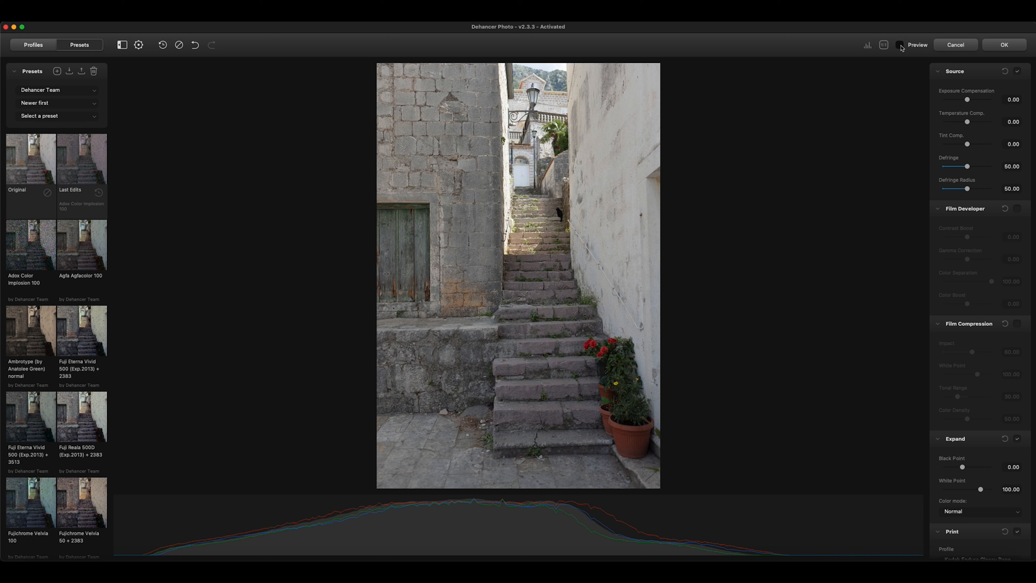
left_click(901, 46)
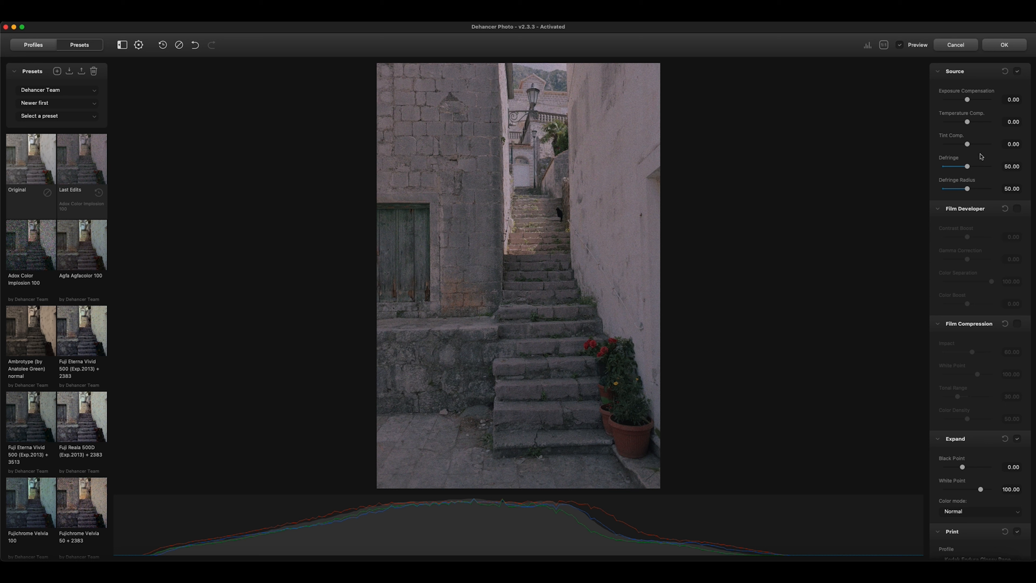
scroll(985, 155, "down", 20)
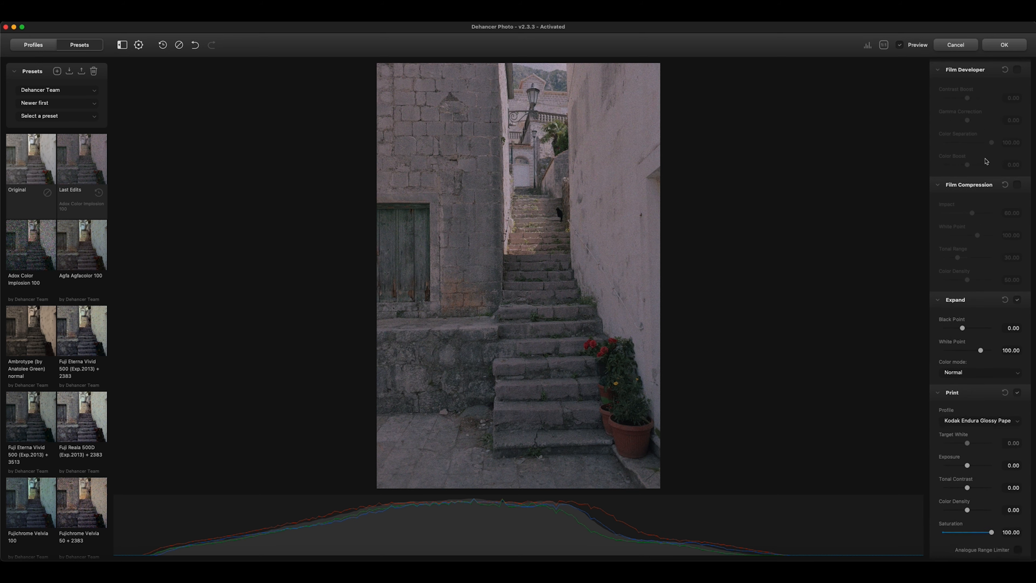
scroll(985, 160, "down", 15)
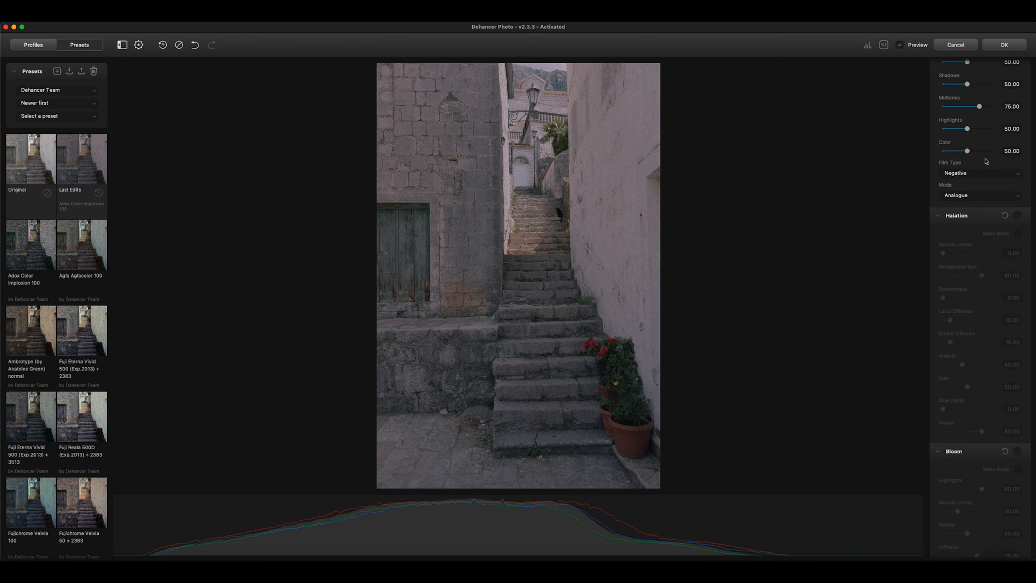
scroll(985, 177, "up", 20)
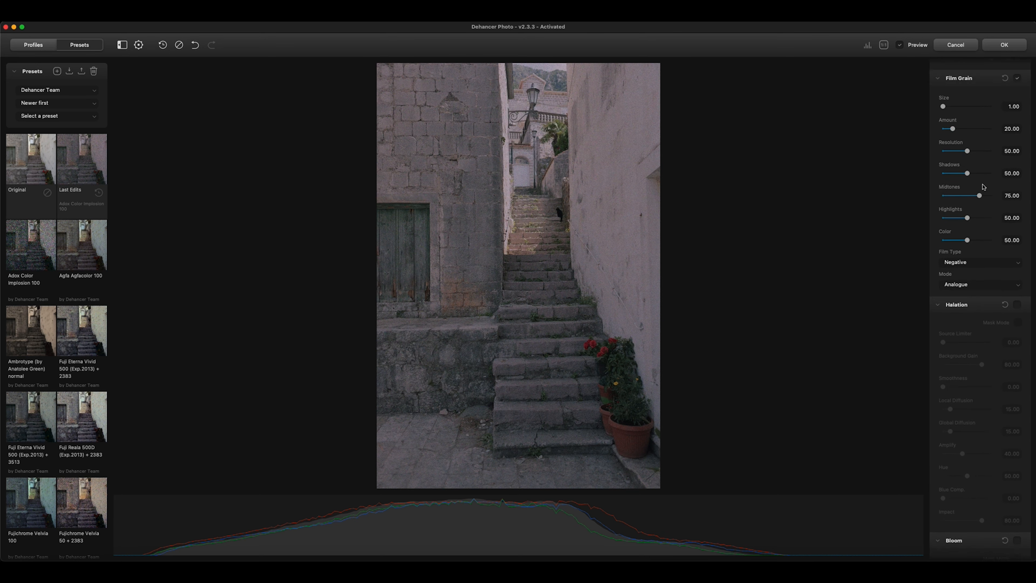
scroll(983, 186, "up", 10)
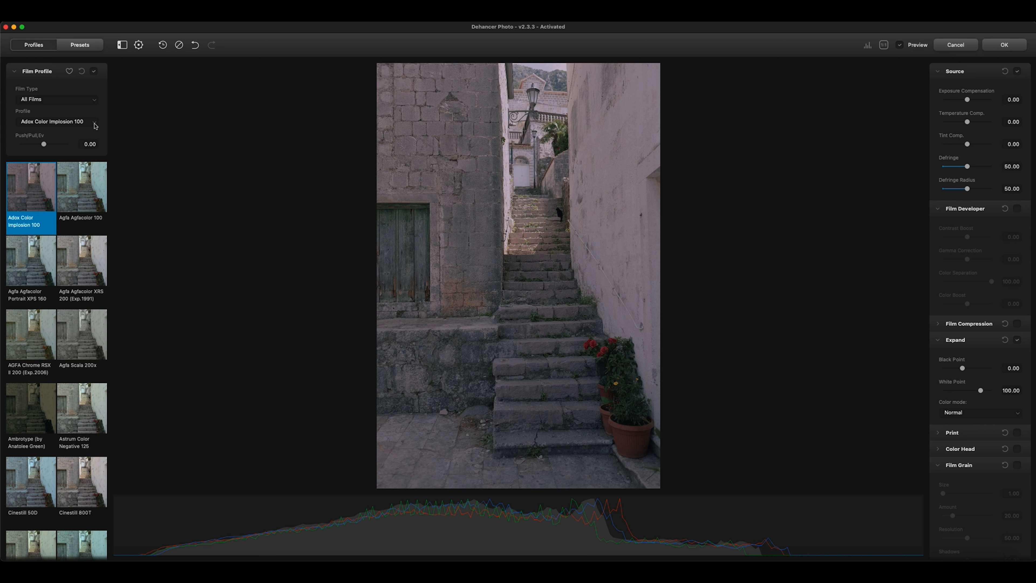
Check the film profile list, filter it by the Motion Picture film type, and return the filter to All Films.
left_click(95, 122)
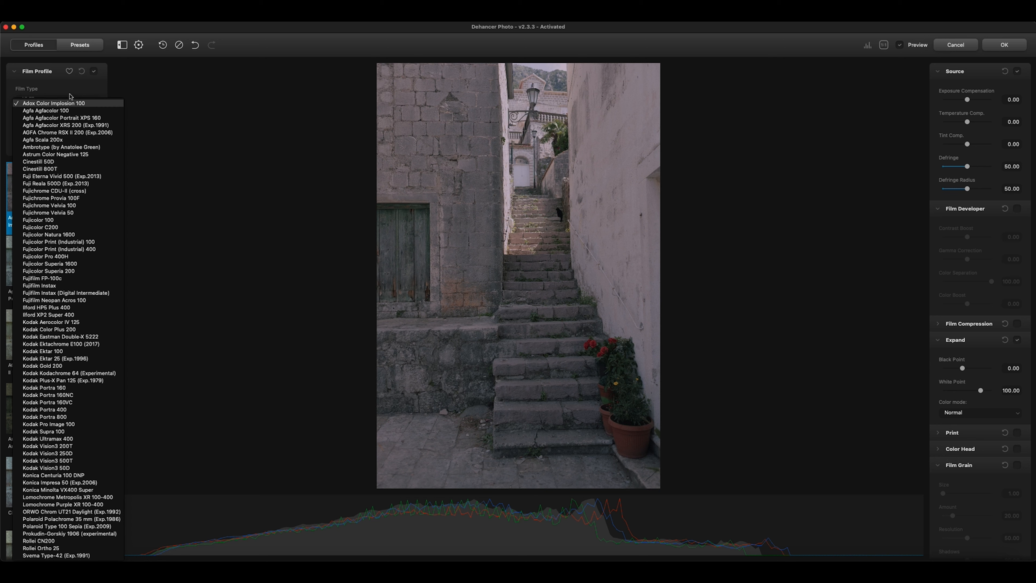
left_click(71, 90)
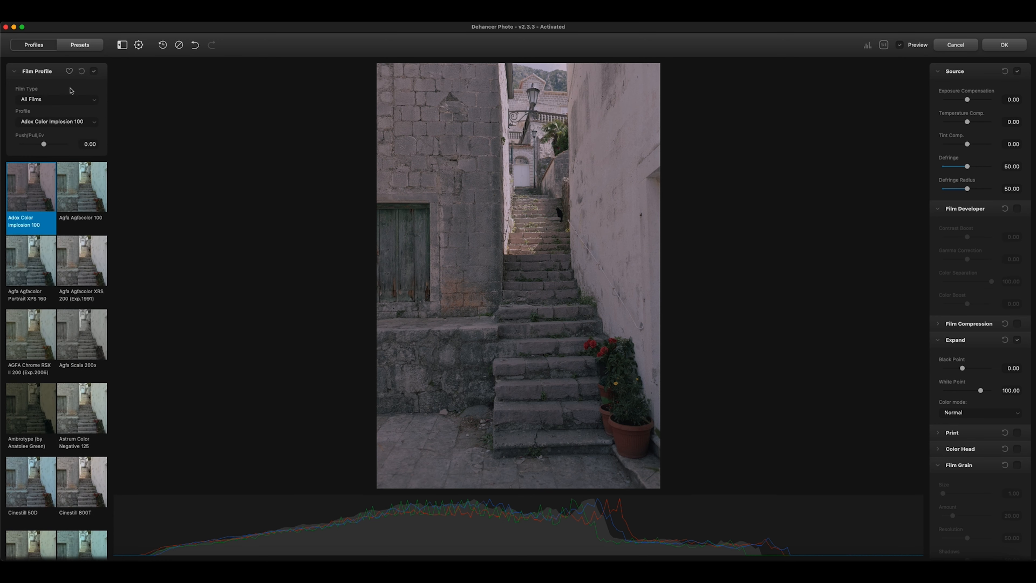
left_click(63, 104)
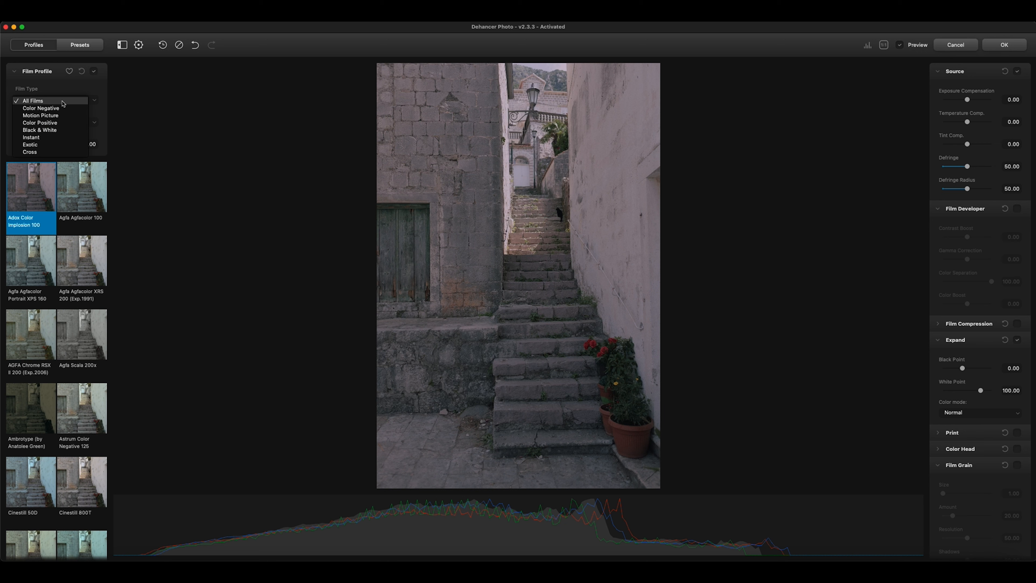
left_click(54, 117)
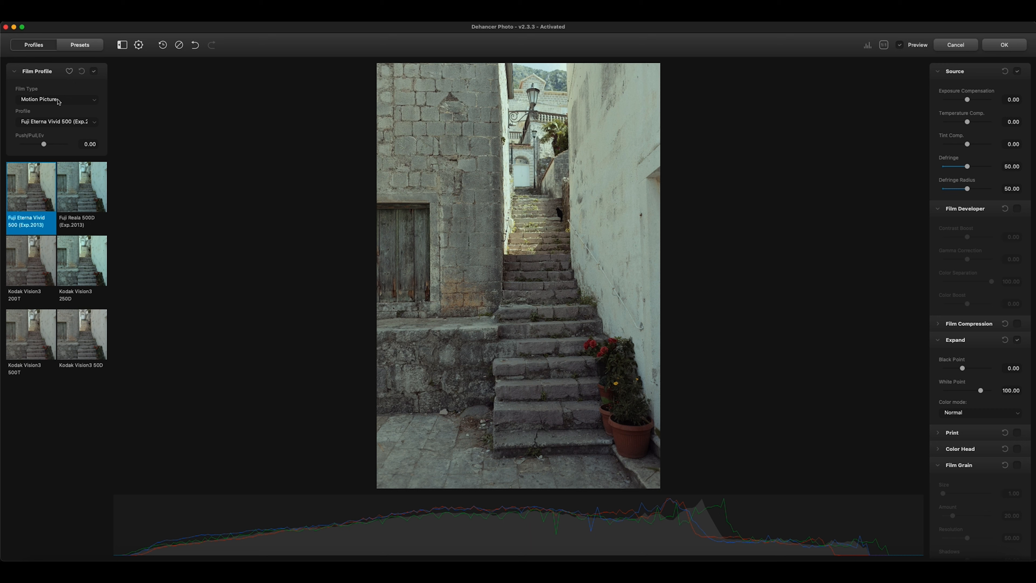
left_click(58, 102)
left_click(60, 87)
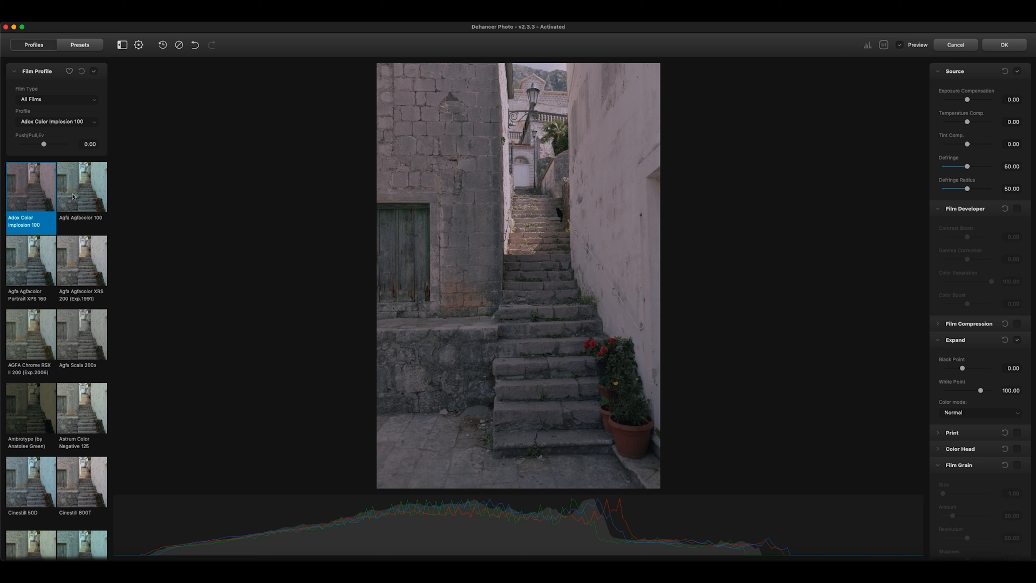
Try the Agfa Agfacolor 100 and Fujichrome Provia 100F film profiles on the photo.
left_click(85, 197)
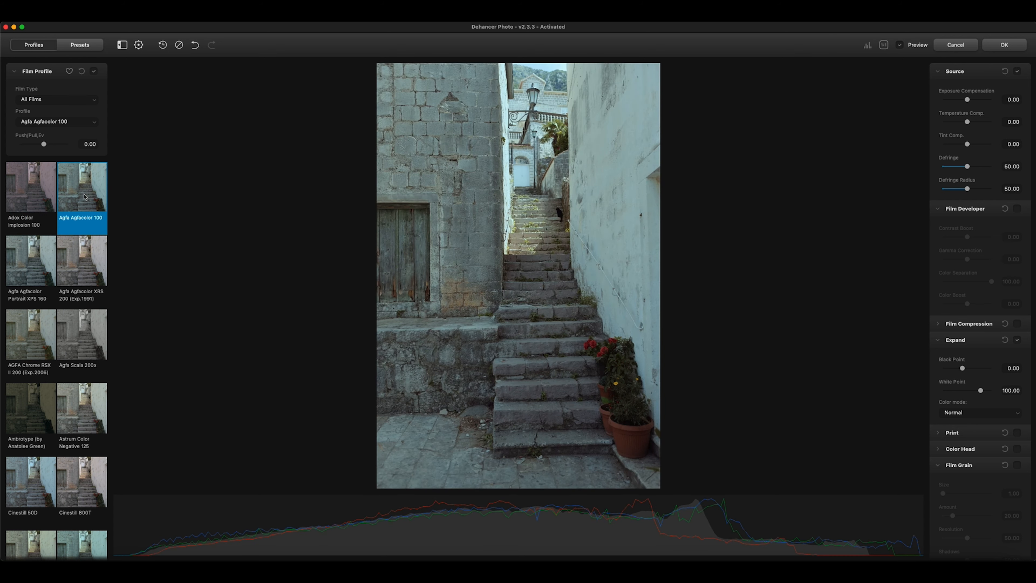
scroll(85, 197, "down", 5)
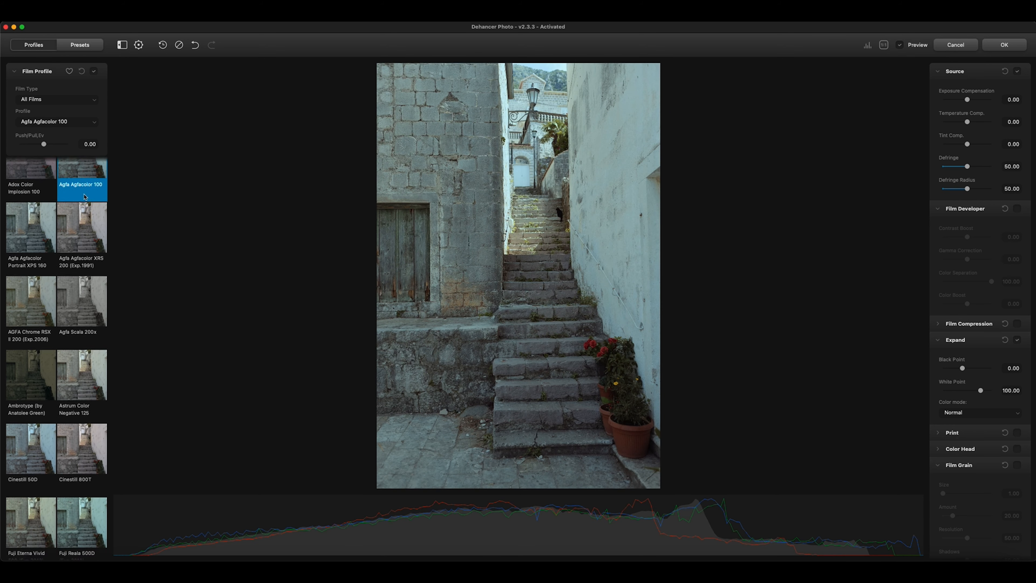
scroll(85, 197, "down", 4)
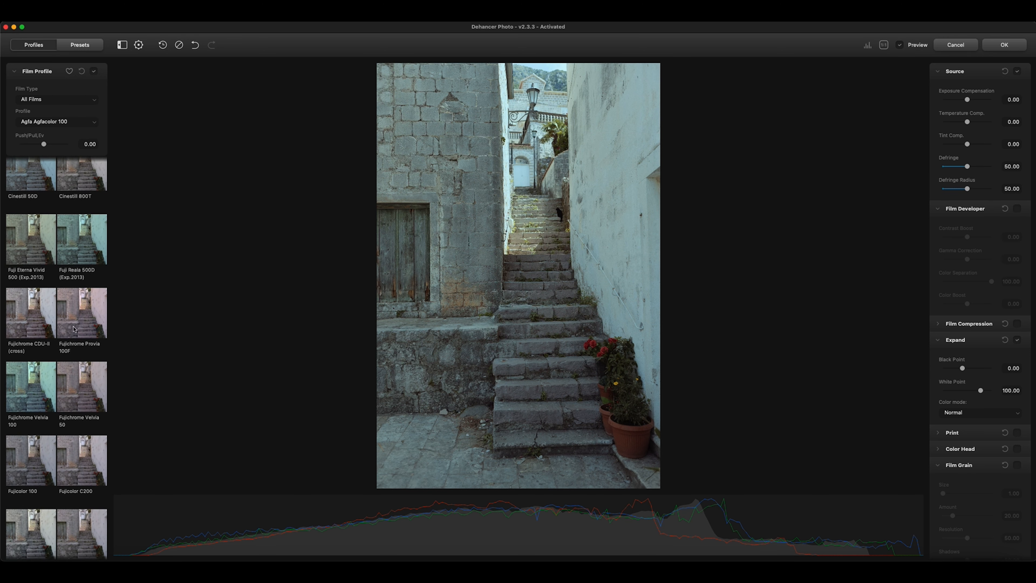
left_click(79, 321)
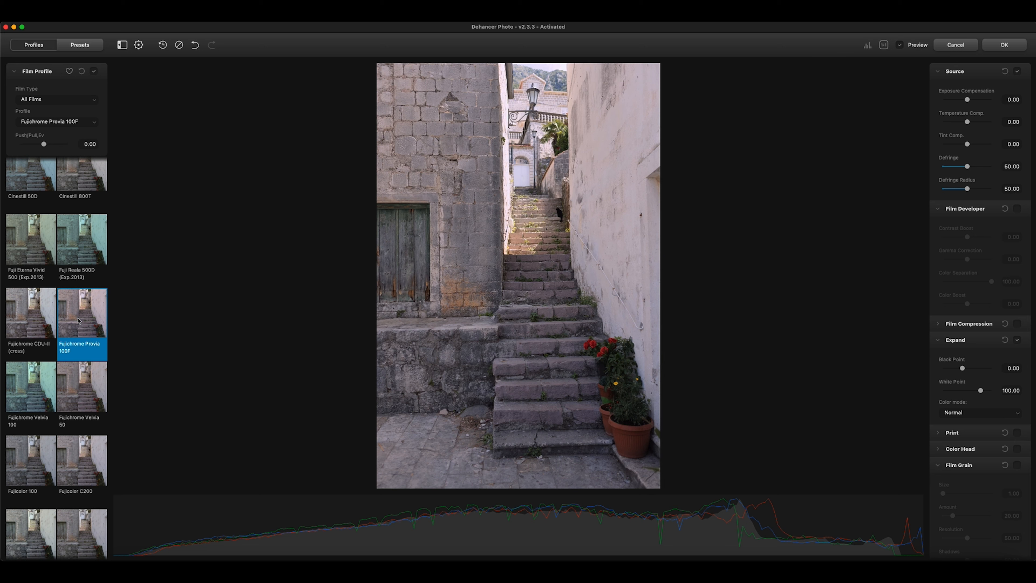
Try the Fujichrome Velvia 50 film profile, and toggle Film Grain on and off to compare its effect.
scroll(79, 323, "down", 1)
left_click(79, 363)
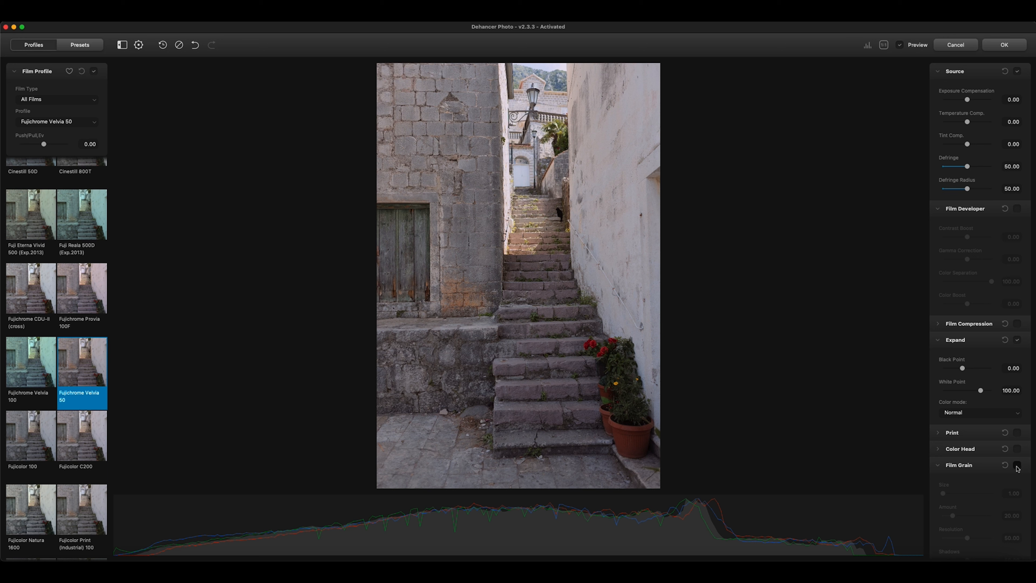
left_click(1018, 465)
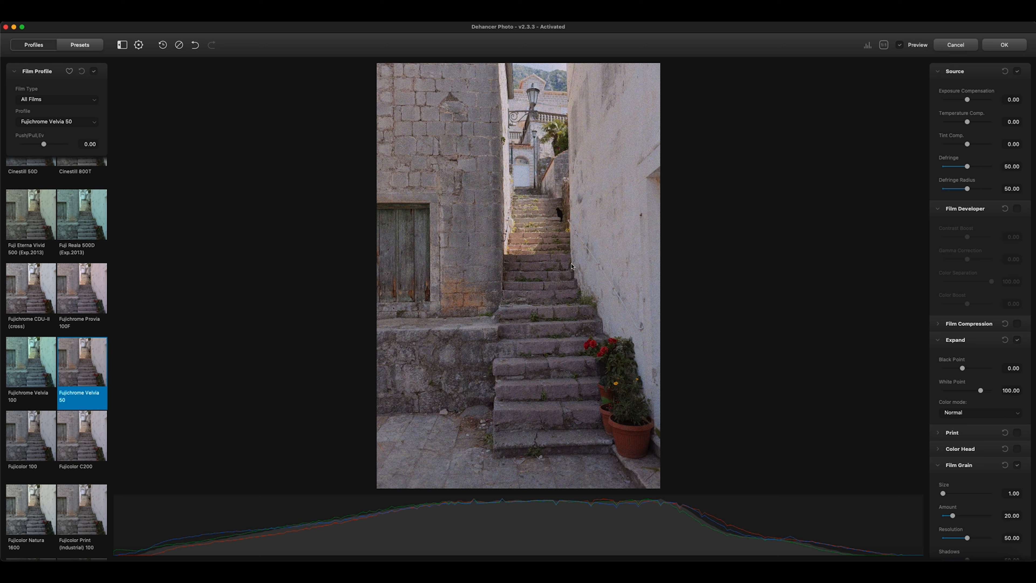
left_click(1015, 466)
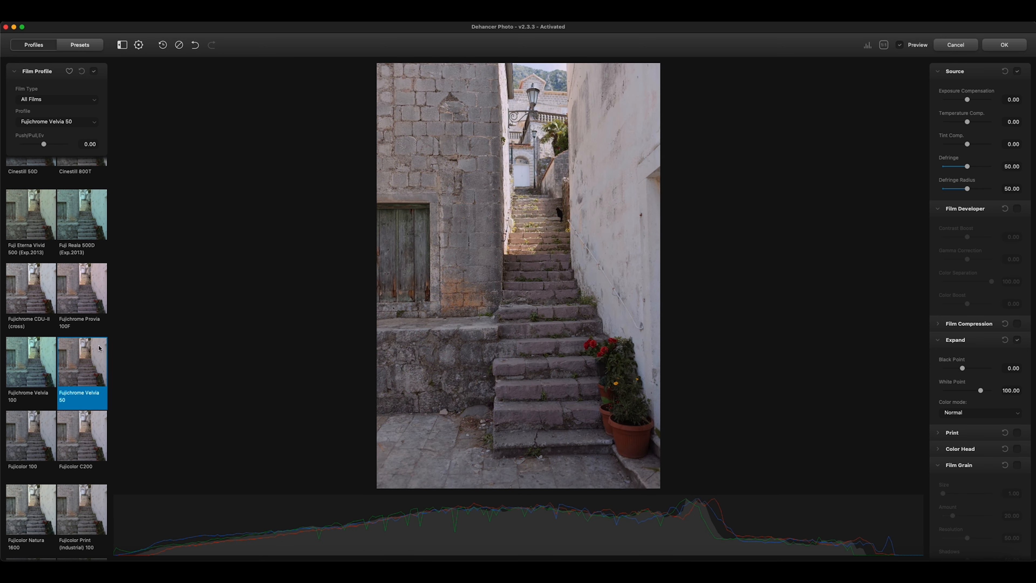
Try the Fujicolor Print (Industrial) 100, Fujicolor Pro 400H, Fujifilm Instax and Fujifilm FP-100c film profiles in turn.
scroll(81, 348, "down", 5)
left_click(70, 348)
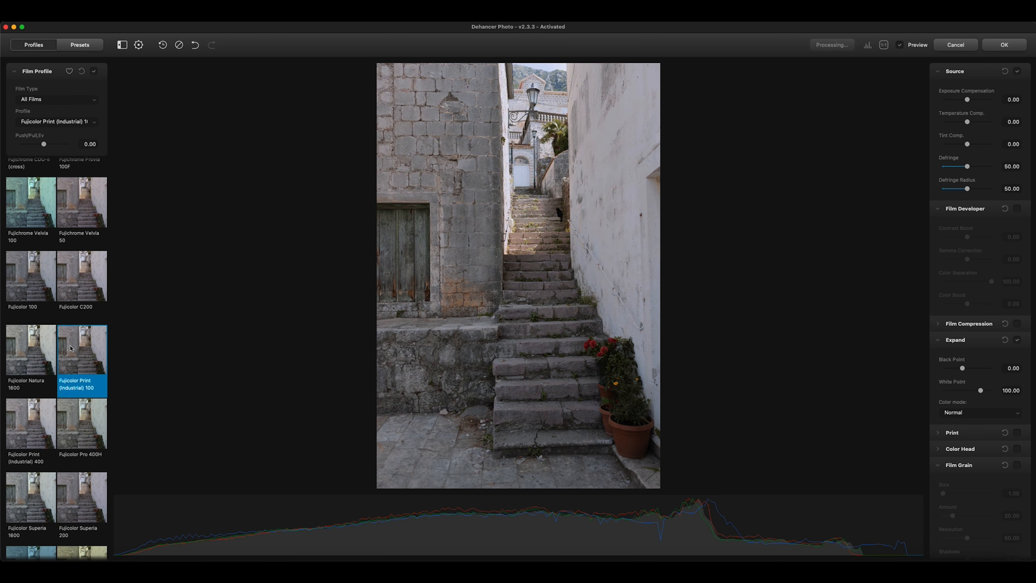
scroll(71, 348, "down", 1)
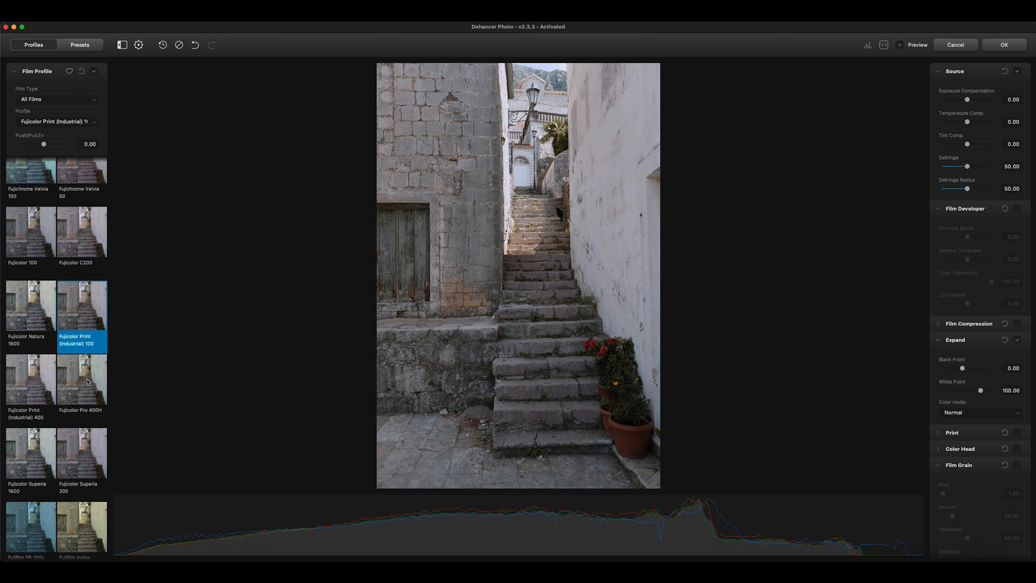
left_click(87, 382)
scroll(84, 392, "down", 3)
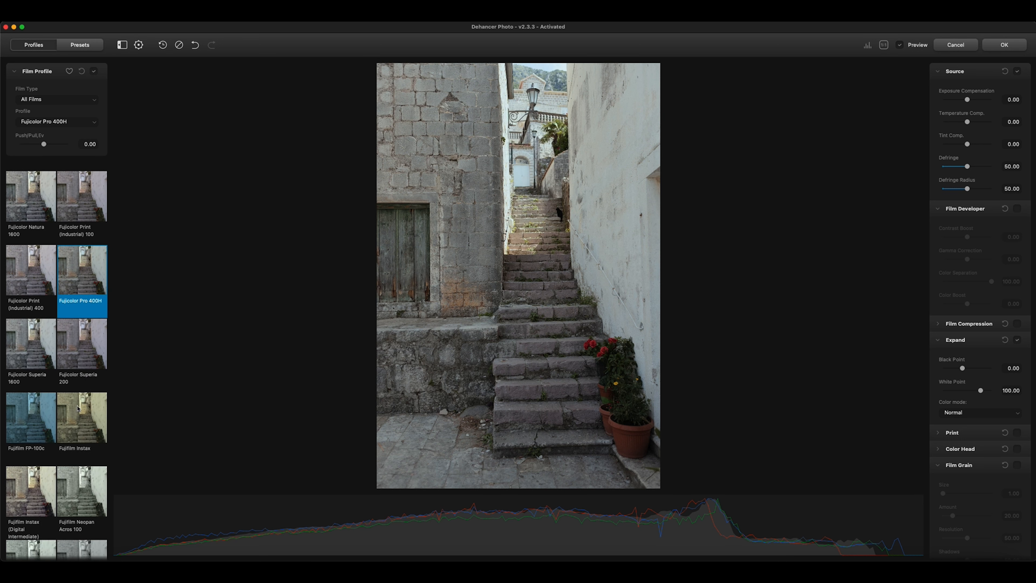
left_click(78, 410)
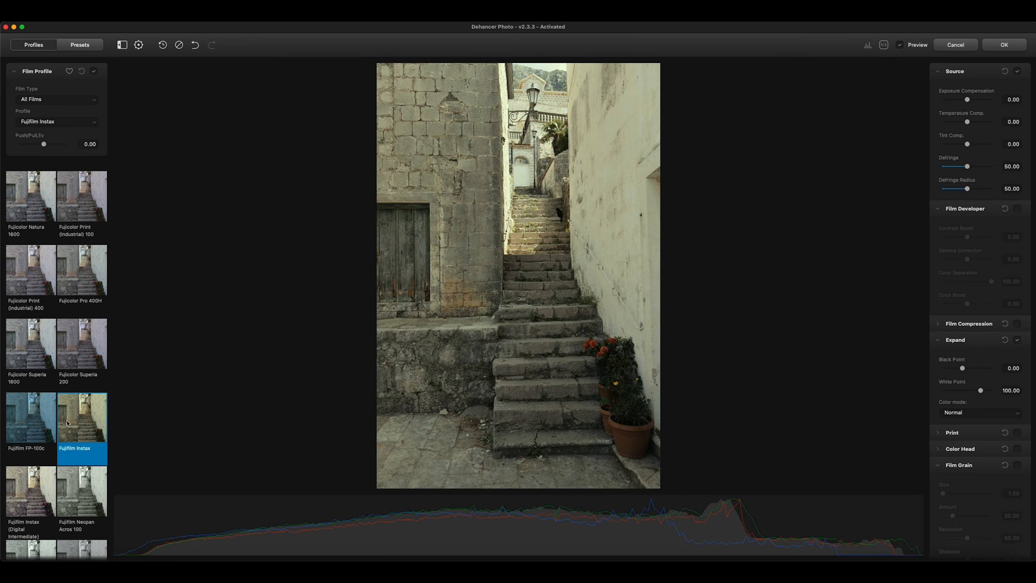
left_click(52, 423)
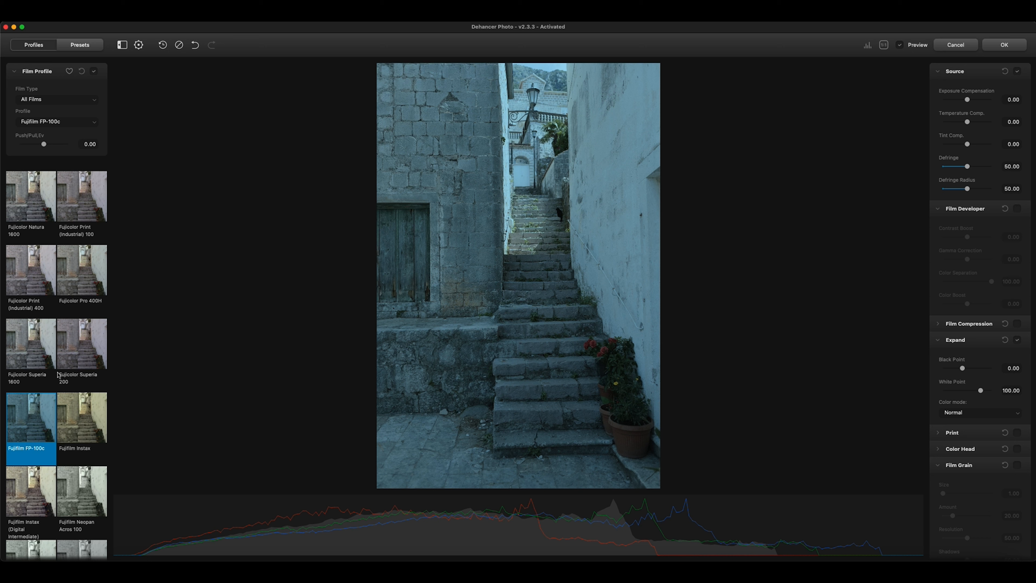
Try the black-and-white film profiles Fujifilm Neopan Acros 100, Ilford XP2 Super 400 and Ilford HP5 Plus 400.
scroll(58, 375, "down", 5)
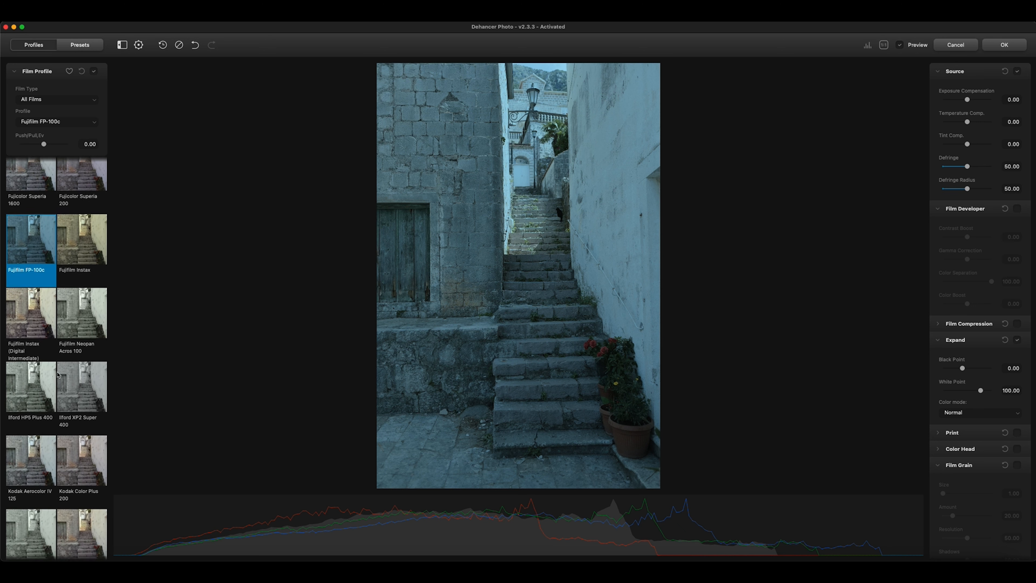
left_click(81, 319)
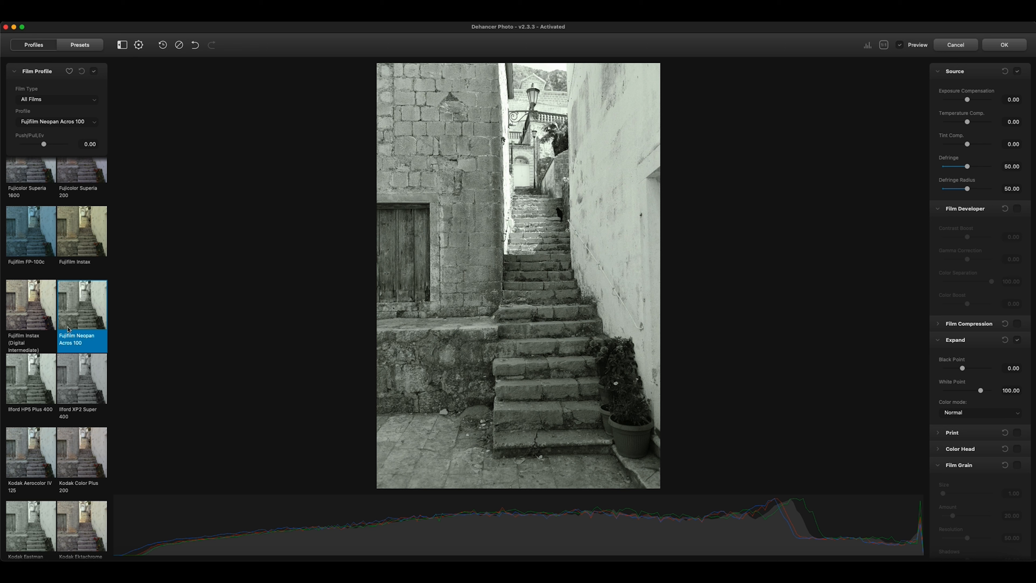
left_click(79, 390)
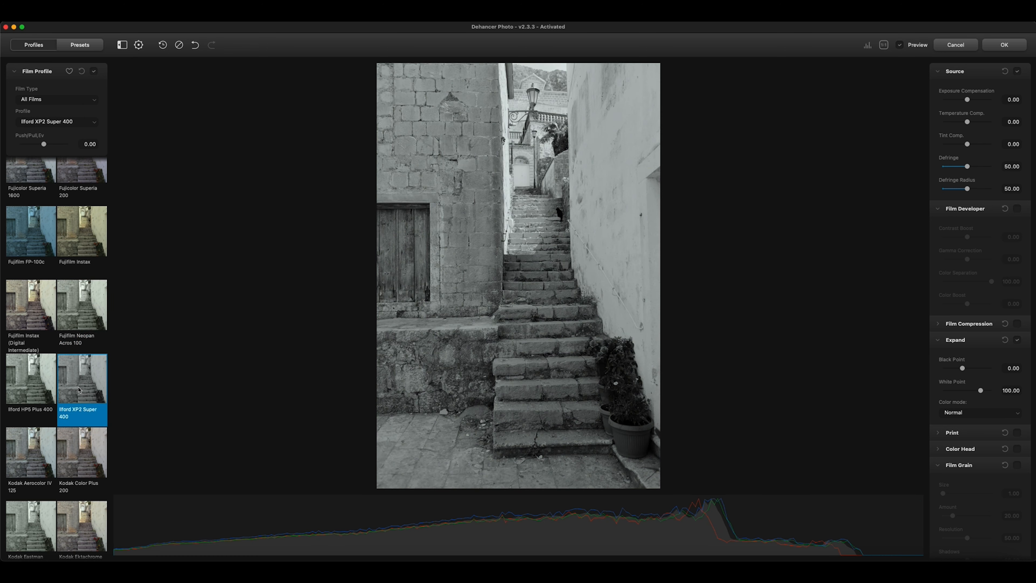
left_click(35, 390)
scroll(40, 373, "down", 2)
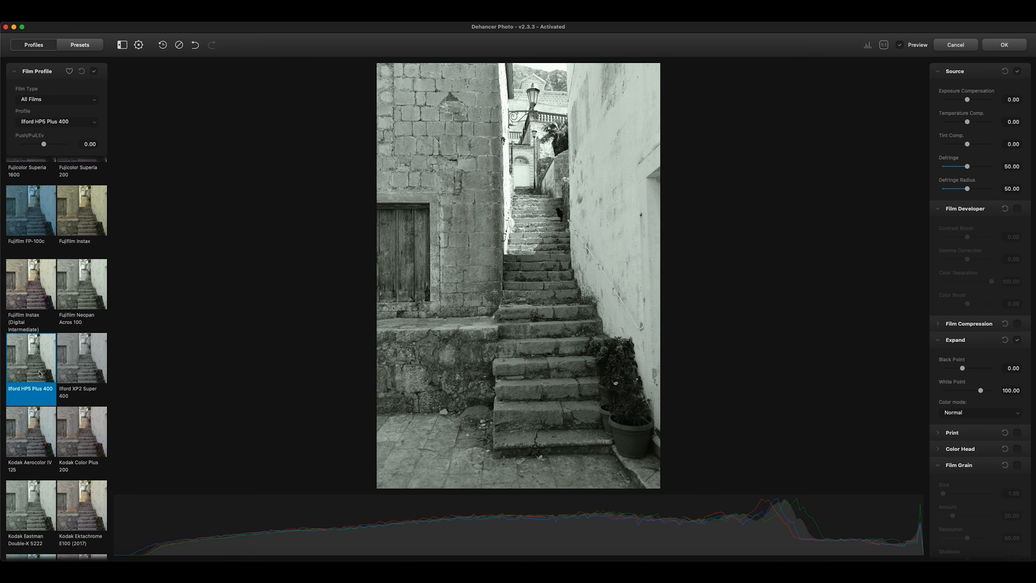
scroll(41, 374, "down", 3)
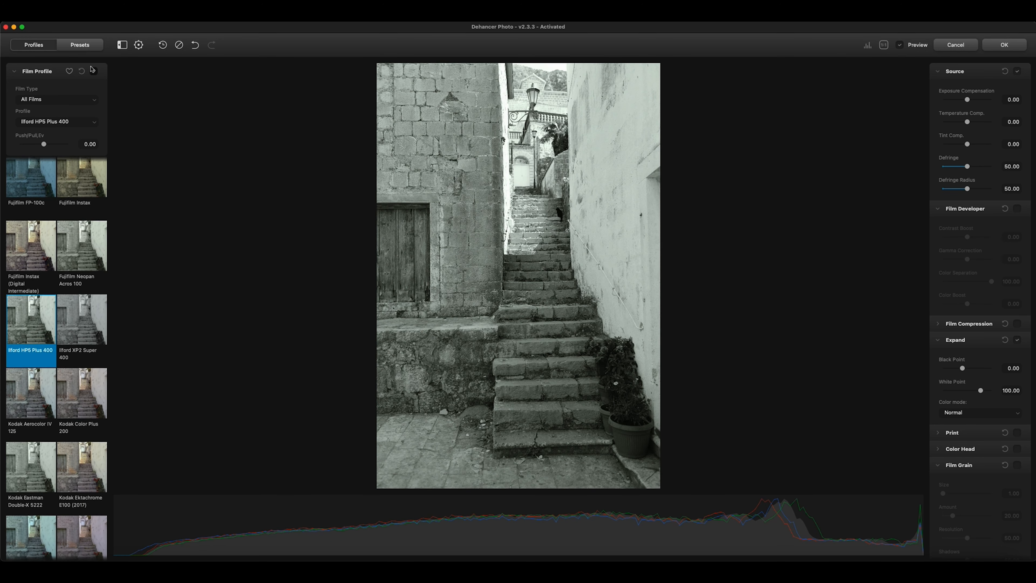
Try the Dehancer Team presets Agfa Agfacolor 100 and Fuji Eterna Vivid 500 (Exp.2013) + 2383.
left_click(84, 47)
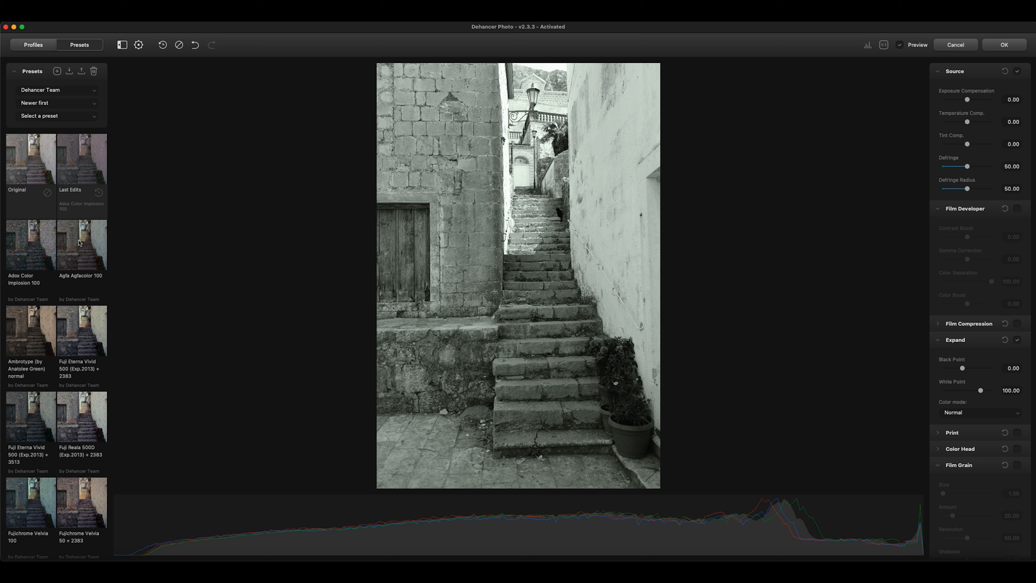
left_click(80, 243)
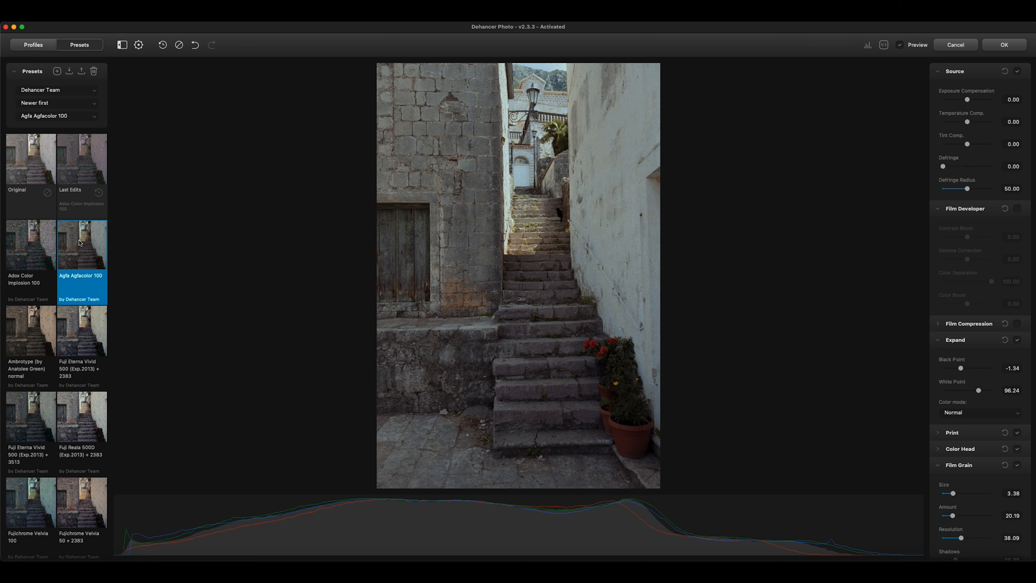
left_click(84, 333)
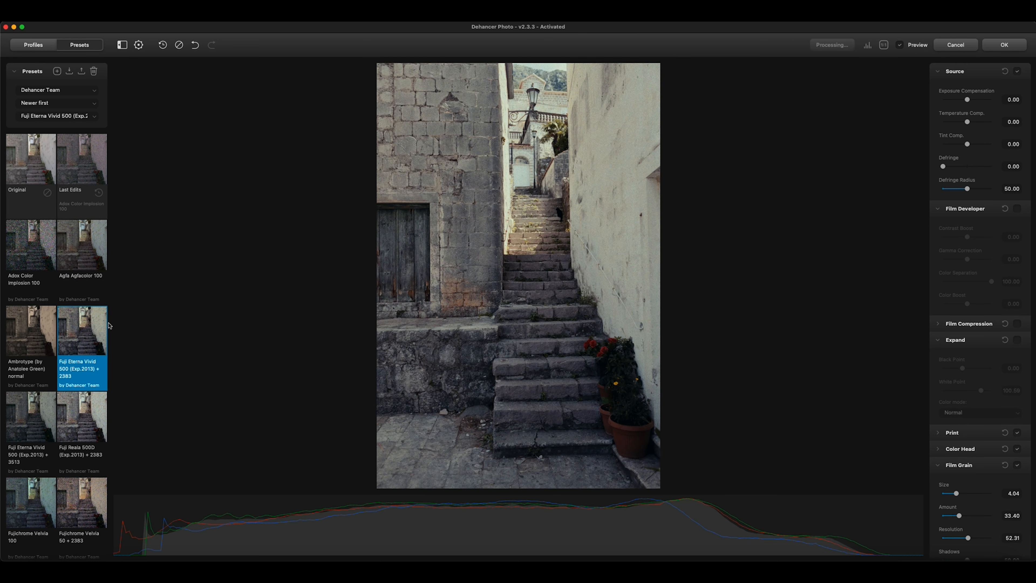
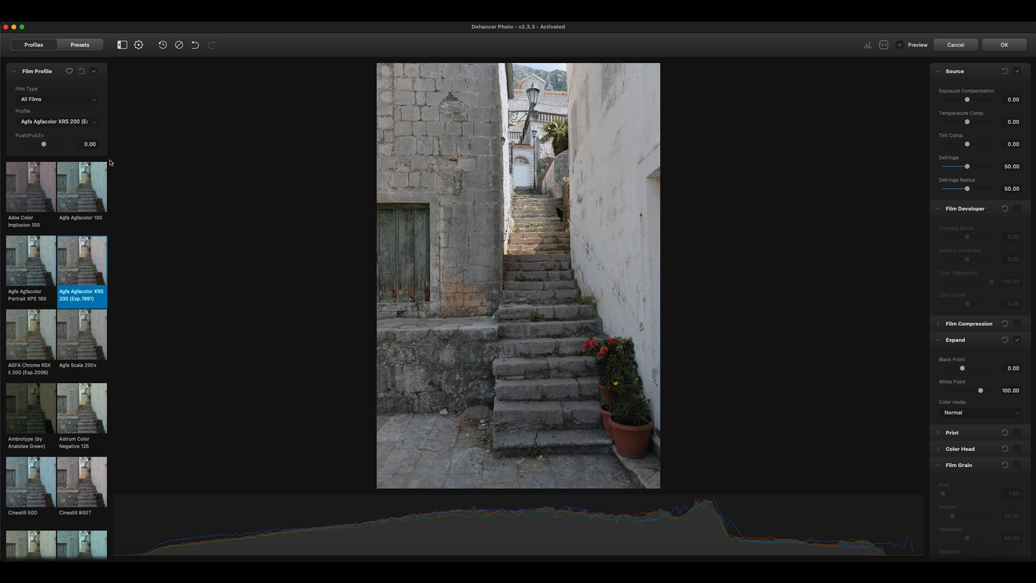
Set the film profile's Push/Pull Ev to -2.00, resetting it once to compare the effect.
left_click_drag(44, 145, 16, 145)
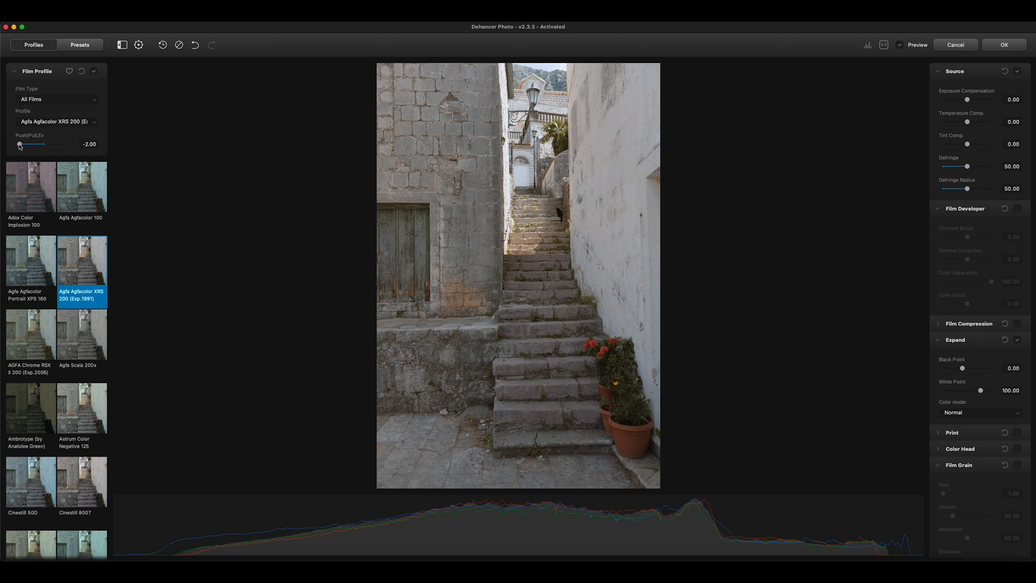
double_click(19, 145)
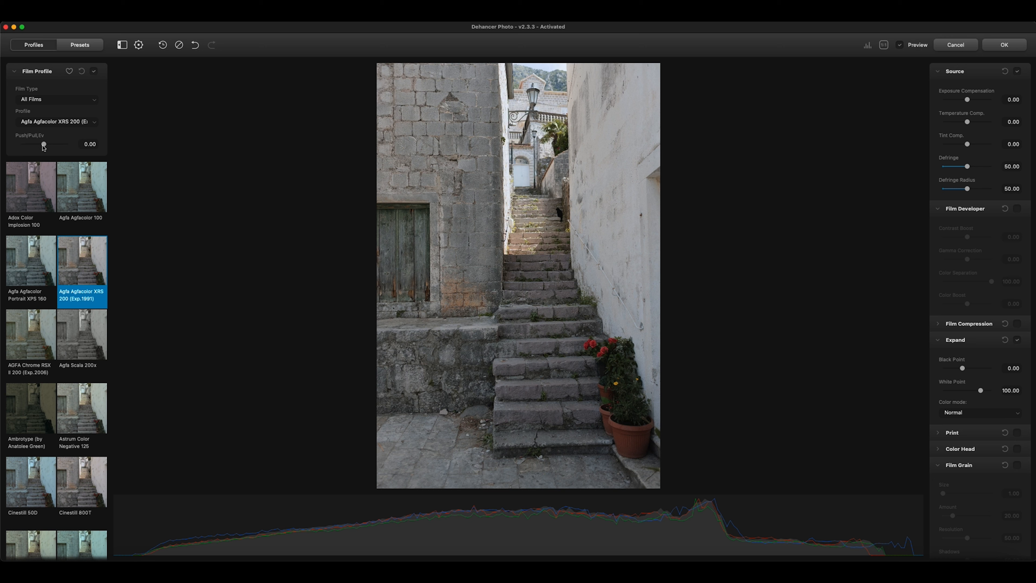
left_click_drag(44, 145, 6, 149)
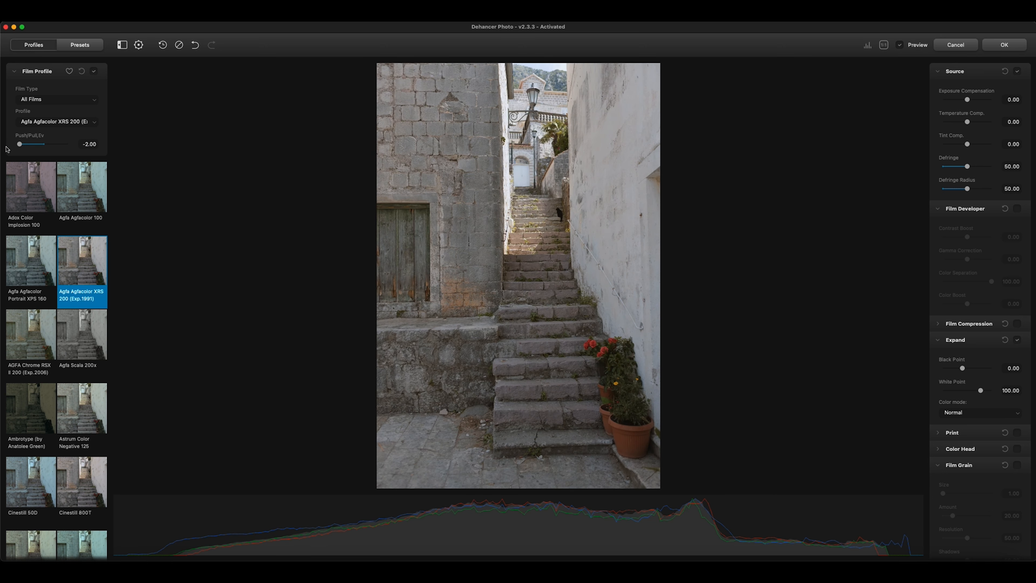
Try the film profile's Push/Pull Ev at 2.00, 0.24 and -1.73, and bring it back close to neutral.
left_click_drag(18, 146, 87, 153)
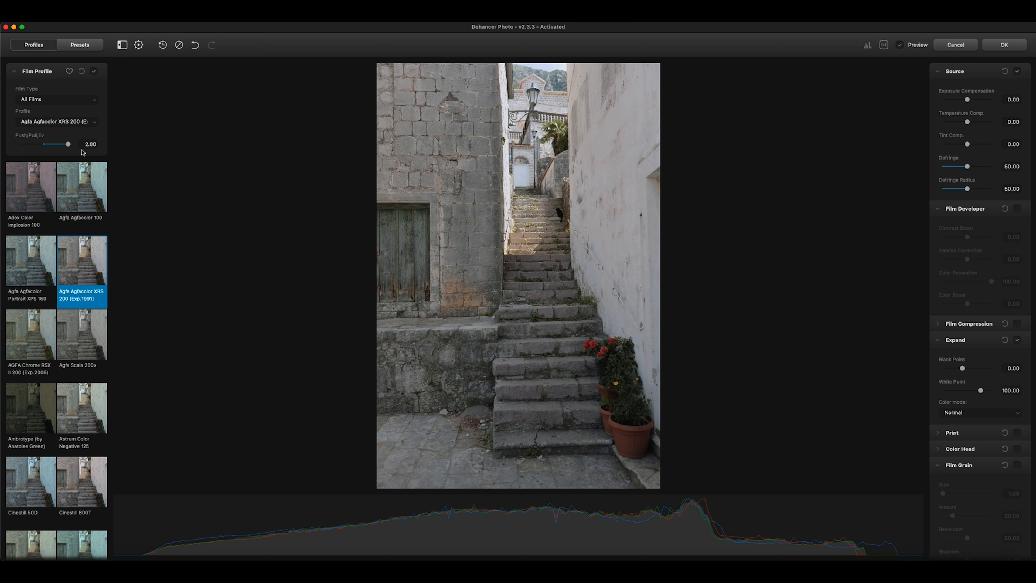
left_click_drag(69, 150, 47, 150)
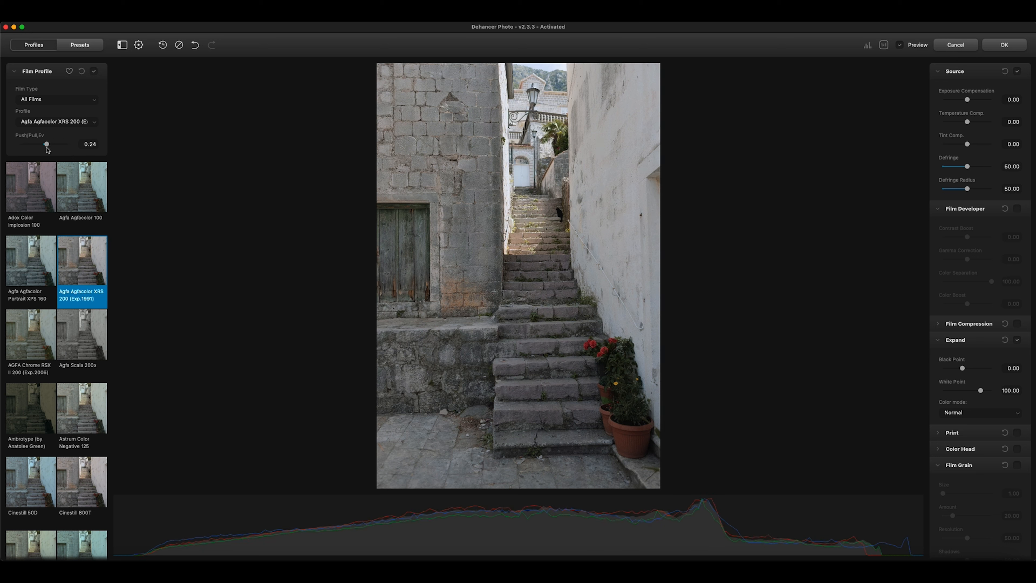
left_click_drag(47, 150, 24, 148)
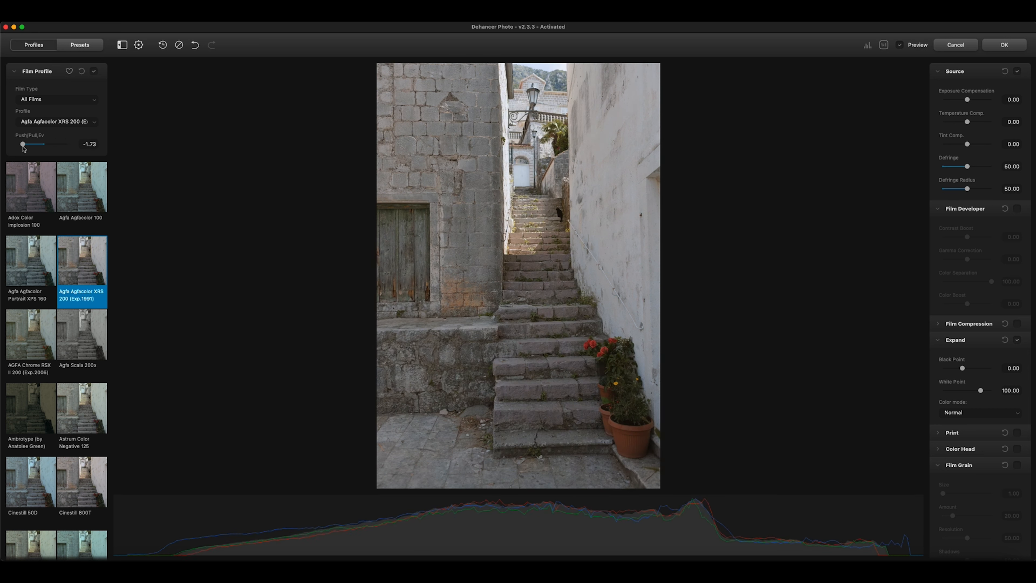
left_click_drag(24, 149, 46, 148)
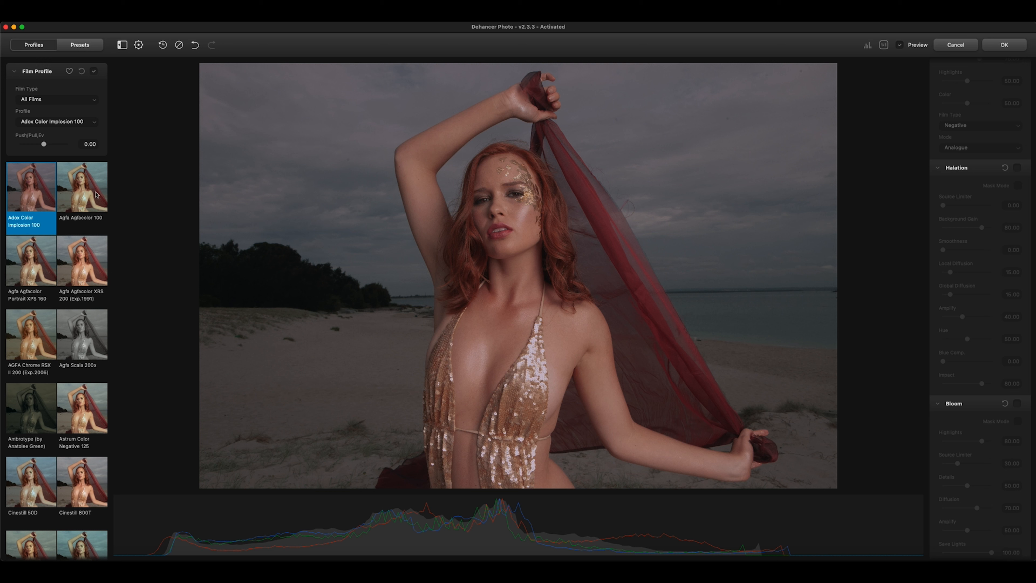
Apply the Kodak Portra 160 film profile to the beach portrait.
scroll(92, 194, "down", 8)
scroll(90, 195, "down", 15)
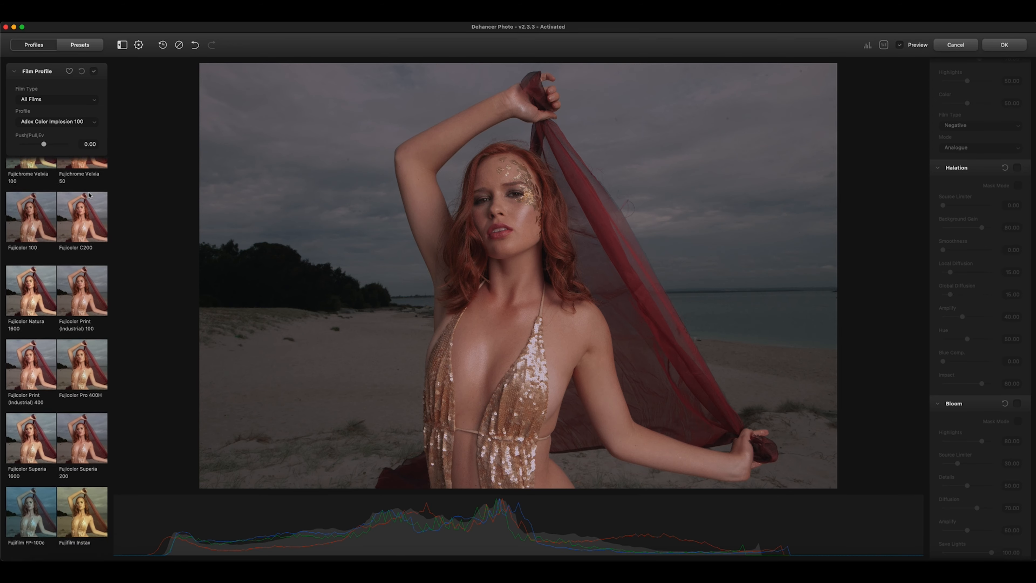
scroll(90, 195, "down", 2)
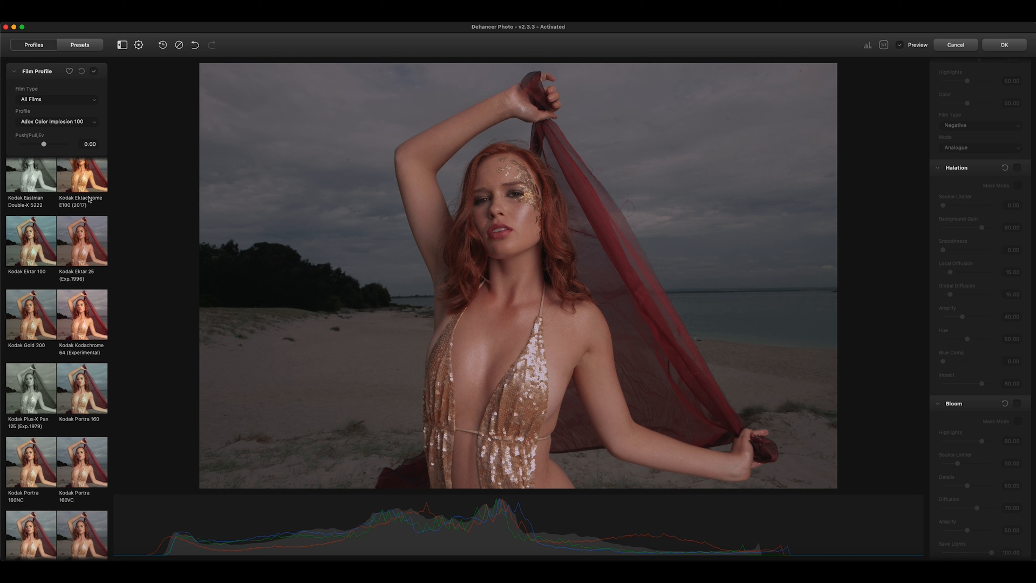
scroll(60, 318, "down", 1)
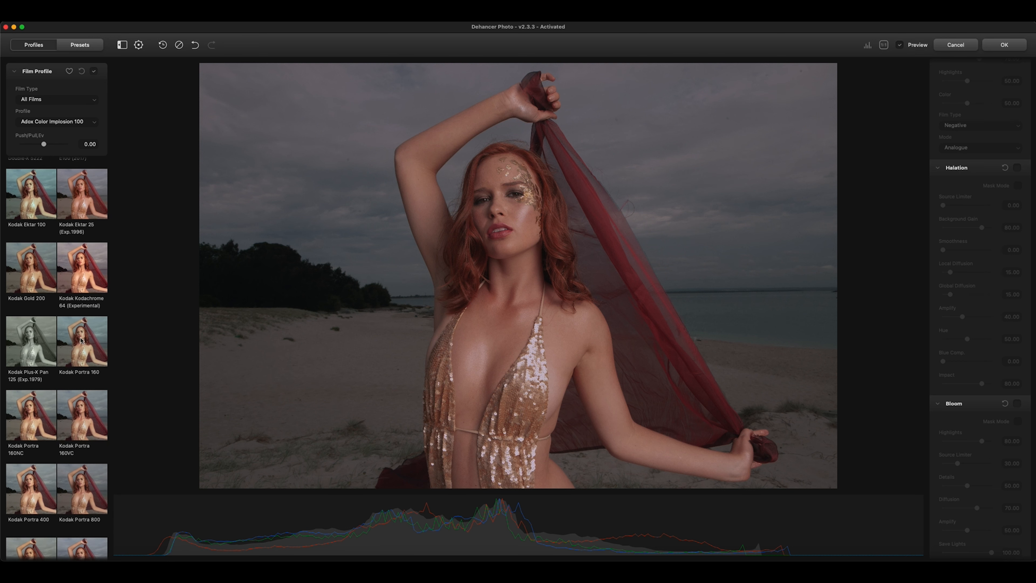
left_click(82, 339)
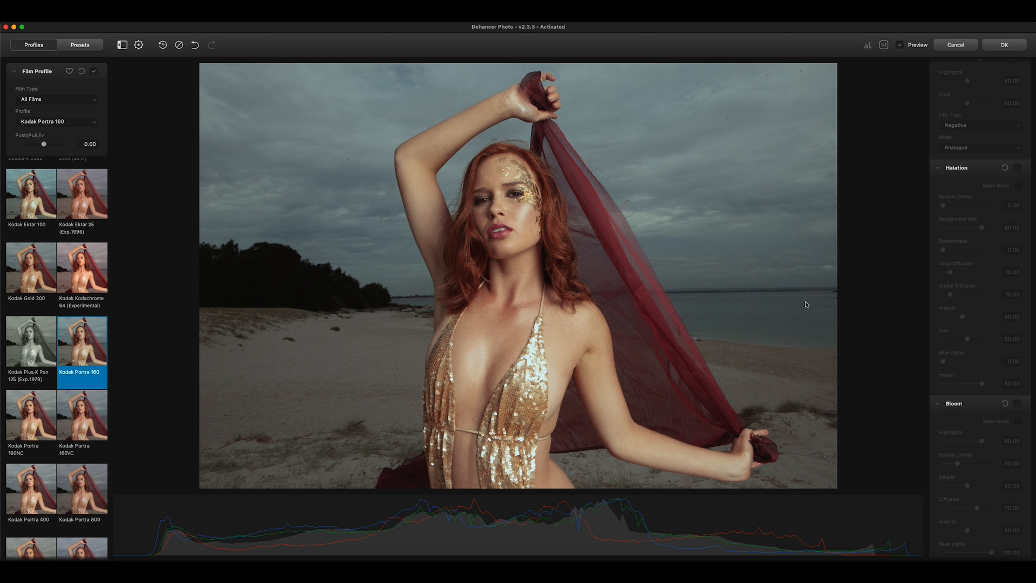
Look over the Source adjustments, including Exposure Compensation, and collapse the Source section.
scroll(955, 283, "up", 10)
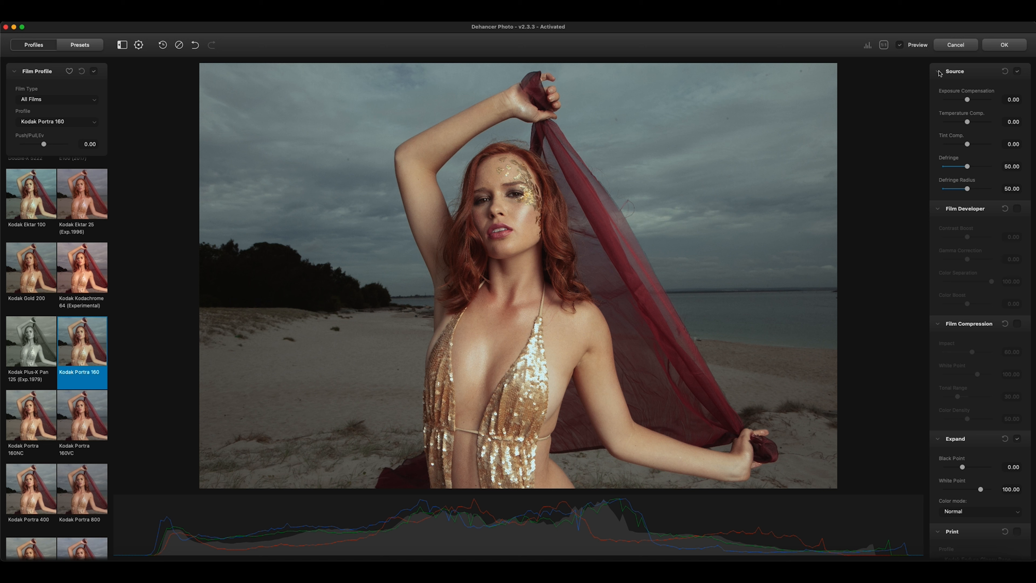
left_click(939, 73)
left_click(939, 72)
left_click_drag(968, 101, 968, 102)
left_click(941, 72)
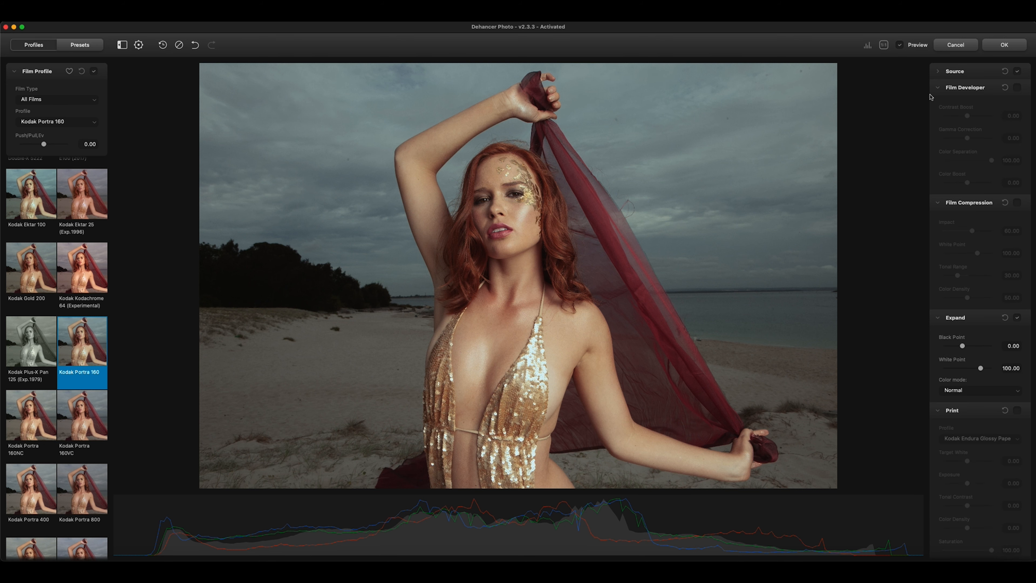
Enable Film Developer with Contrast Boost 14.49 and Color Boost 14.72, trying Gamma Correction and resetting it to 0.00.
left_click(1017, 87)
left_click_drag(967, 116, 972, 118)
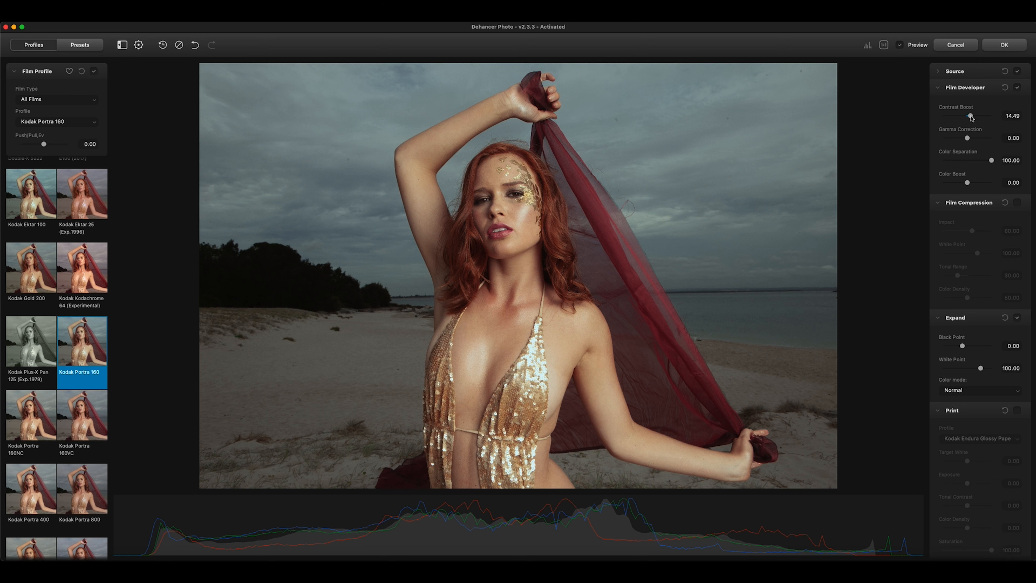
left_click_drag(968, 183, 972, 185)
mouse_move(967, 139)
left_mouse_down()
mouse_move(990, 140)
mouse_move(950, 141)
mouse_move(969, 140)
left_mouse_up()
double_click(968, 139)
Set the Expand adjustment's Black Point to 0.99 and its White Point to 95.19.
scroll(974, 204, "down", 2)
scroll(976, 206, "down", 2)
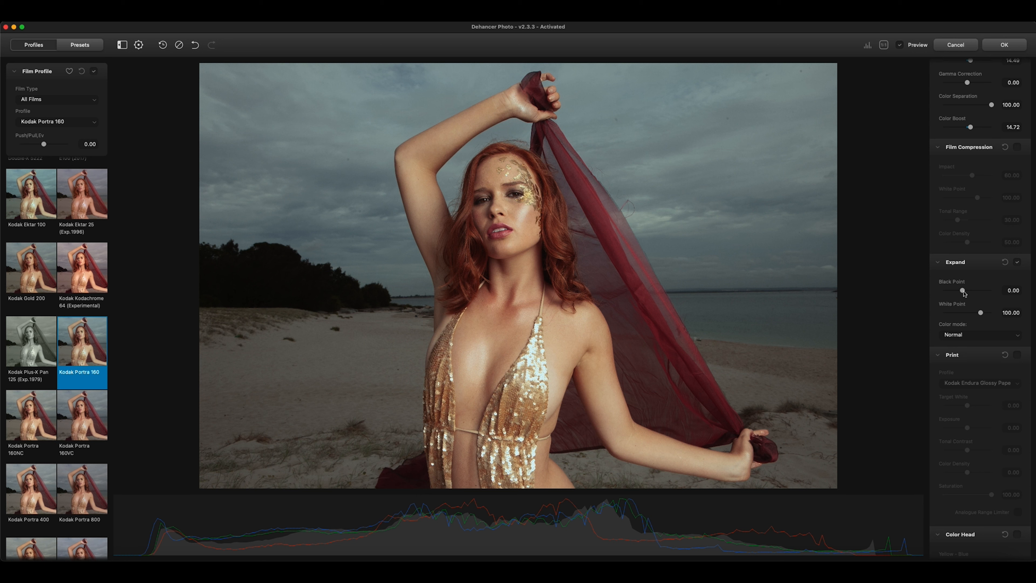
left_click_drag(963, 290, 964, 294)
left_click_drag(981, 313, 977, 313)
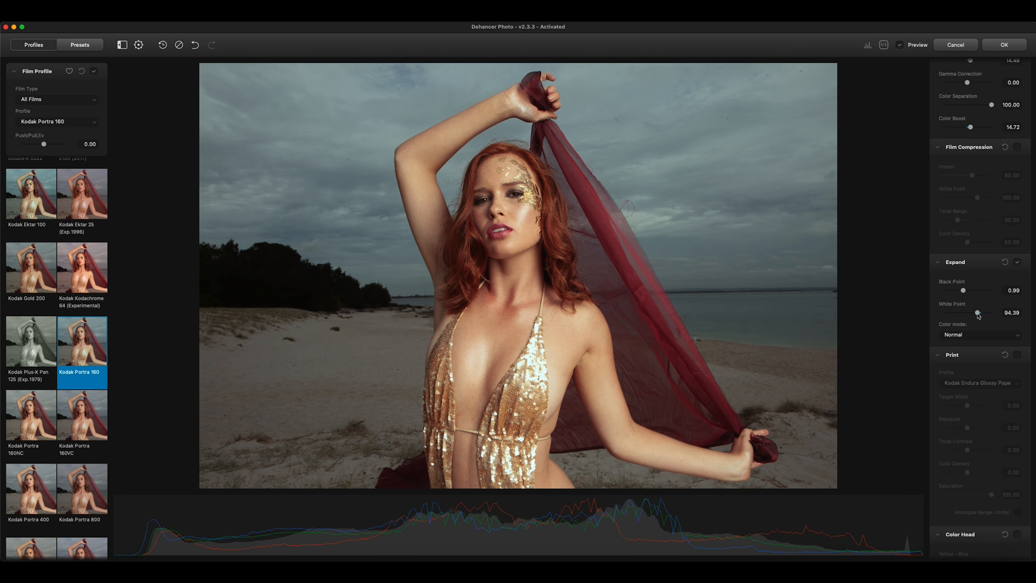
left_click_drag(978, 313, 978, 314)
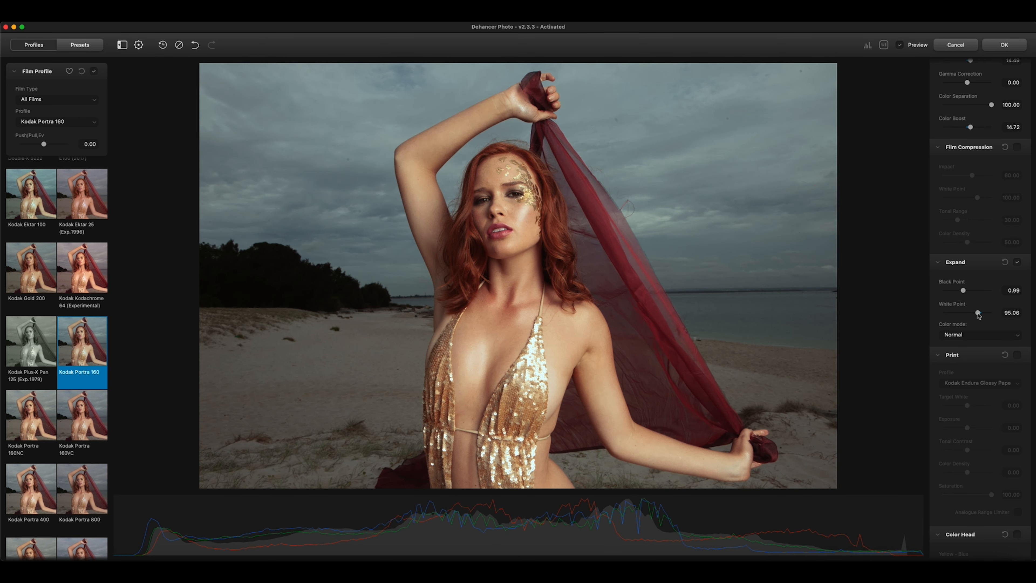
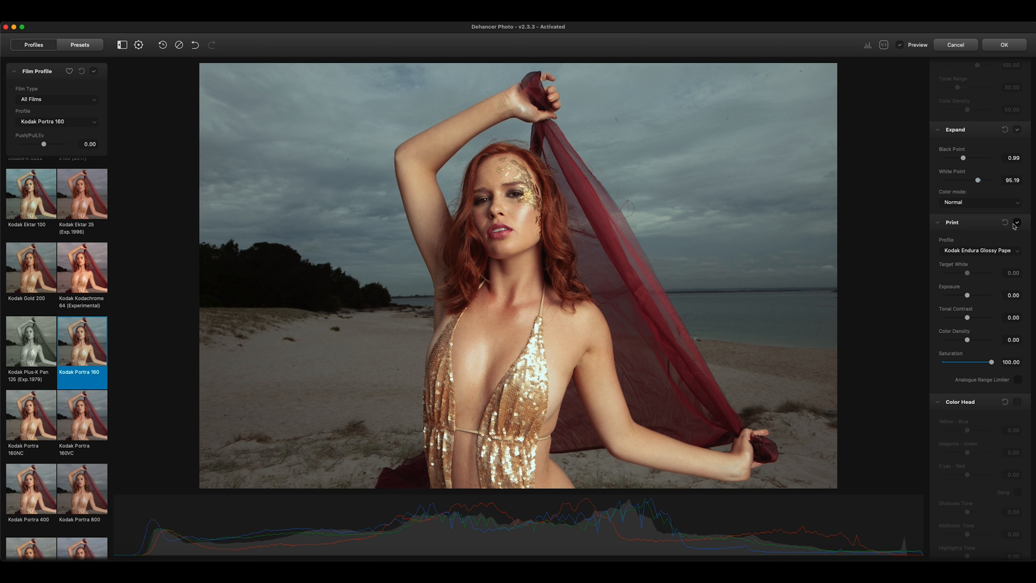
Try the print profiles Kodak 2383 Print Film and Fujifilm 3513 Print film, and switch back to Kodak Endura Glossy Paper.
left_click(989, 254)
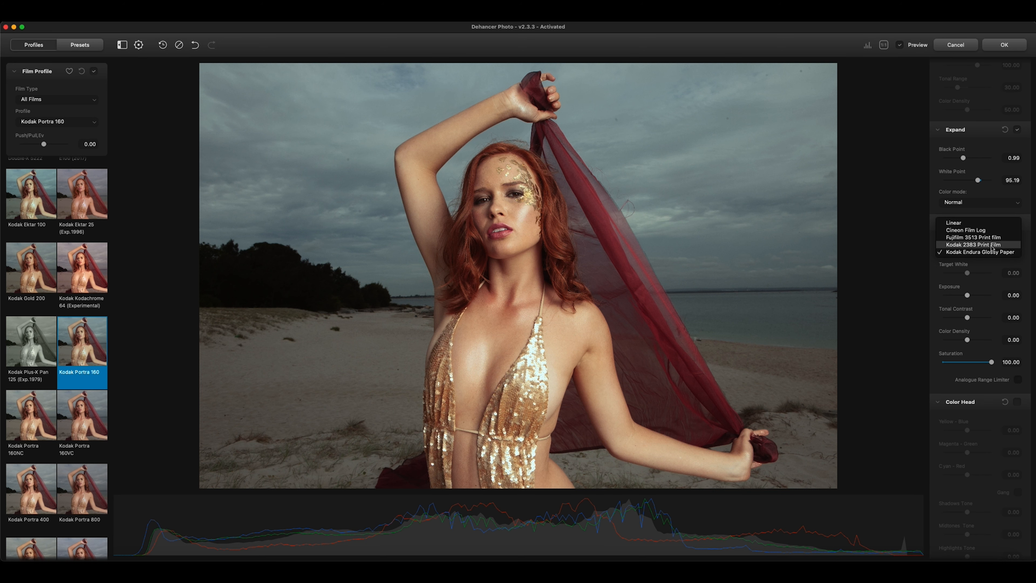
left_click(992, 247)
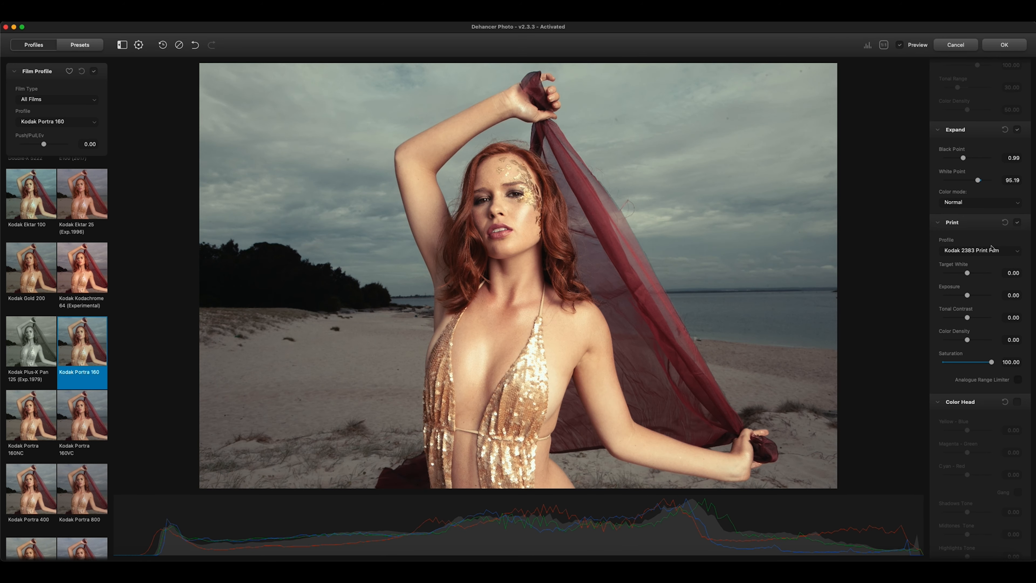
left_click(986, 251)
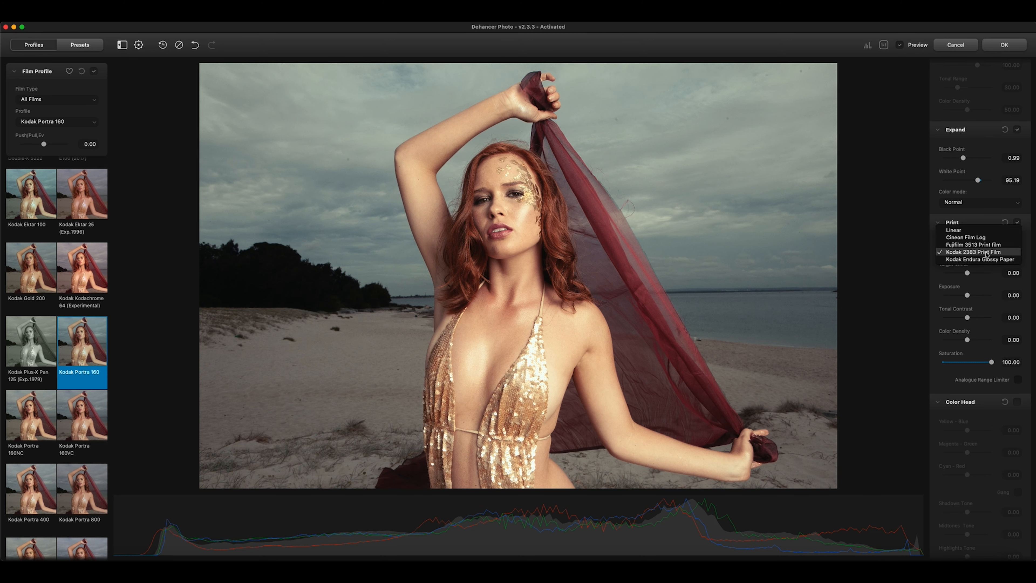
left_click(990, 246)
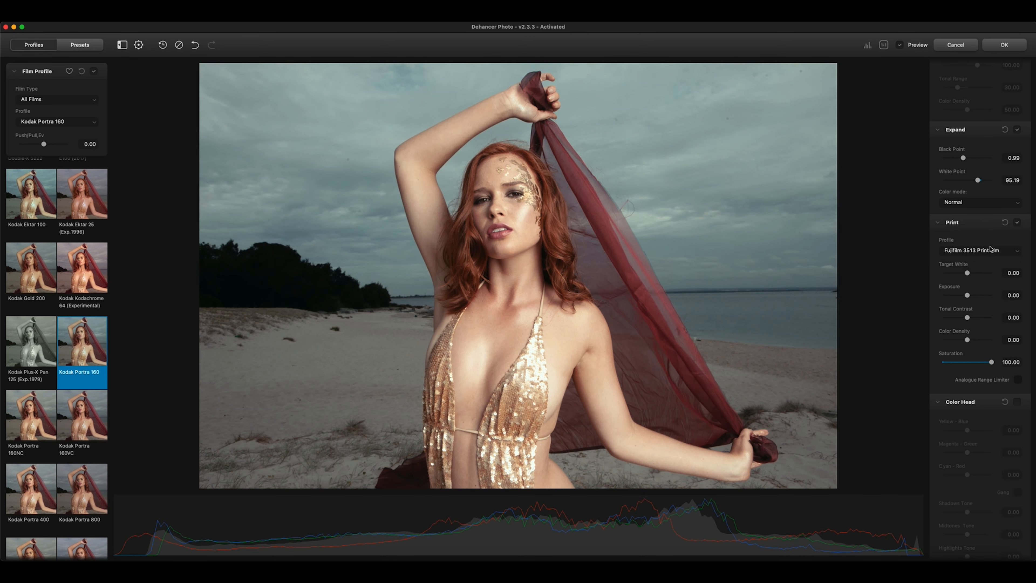
left_click(987, 254)
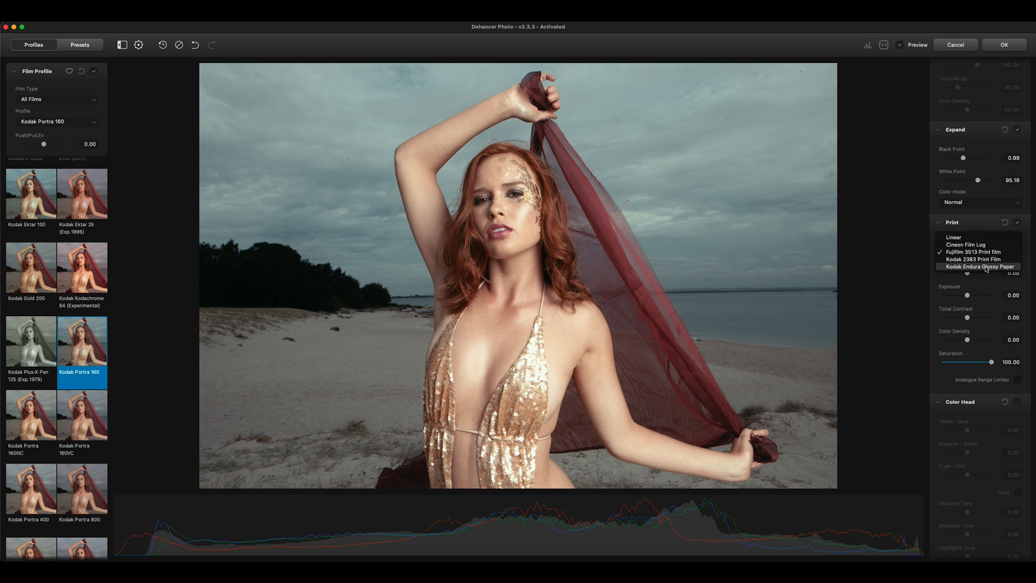
left_click(987, 267)
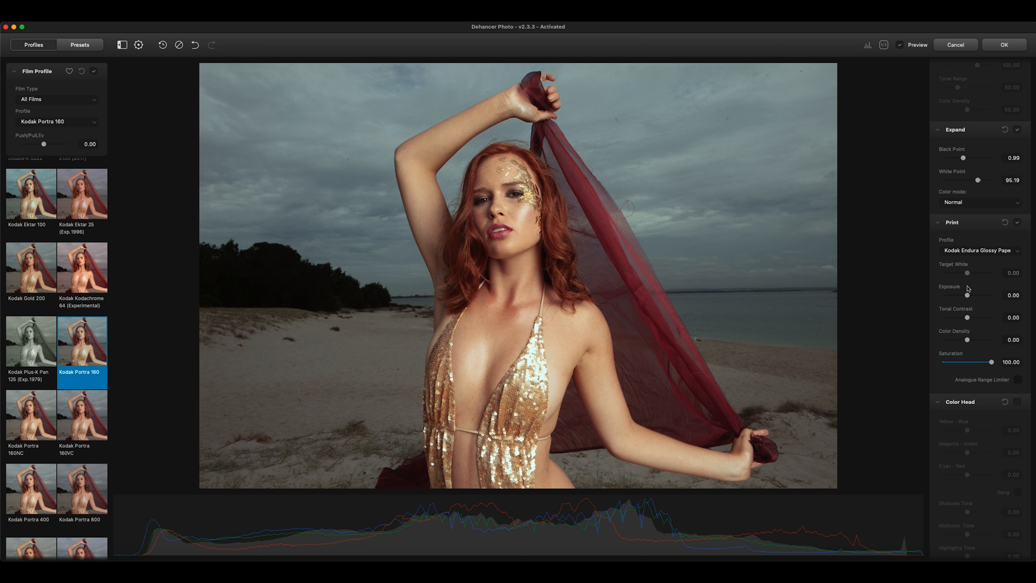
Enable Color Head, try a slight Yellow - Blue shift and reset it to 0.00.
scroll(998, 268, "down", 5)
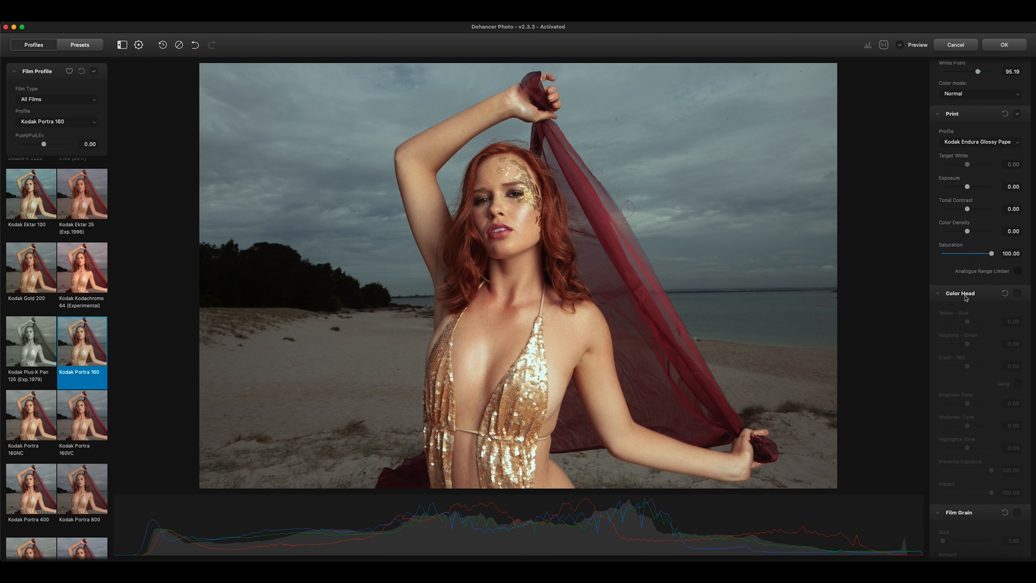
left_click(1018, 240)
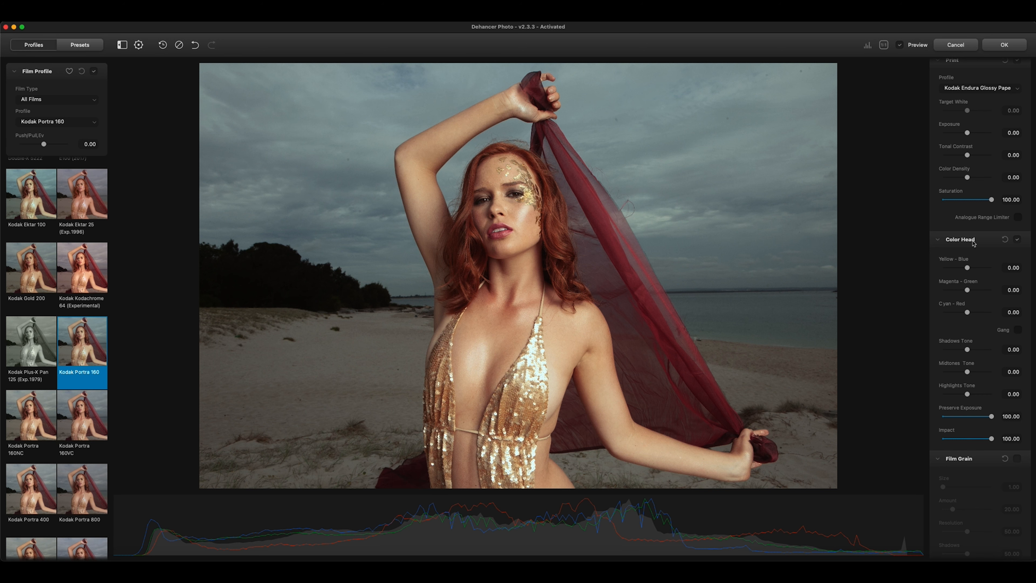
left_click_drag(967, 268, 969, 269)
double_click(969, 268)
Enable Film Grain and set its Amount to 11.26, Resolution to 20.63 and Shadows to 22.51.
scroll(969, 283, "down", 1)
scroll(969, 283, "down", 10)
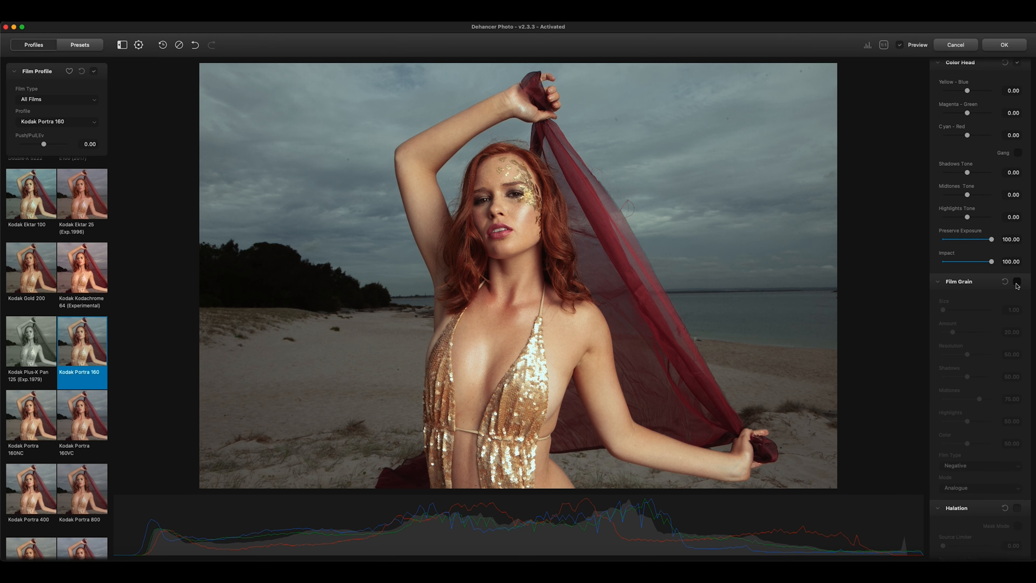
left_click(1017, 282)
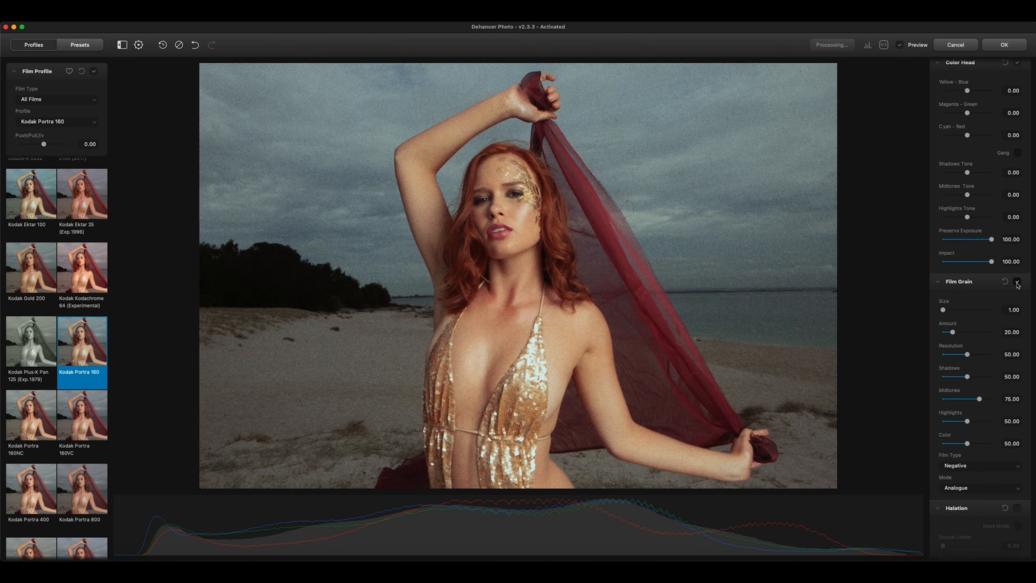
left_click_drag(953, 332, 948, 332)
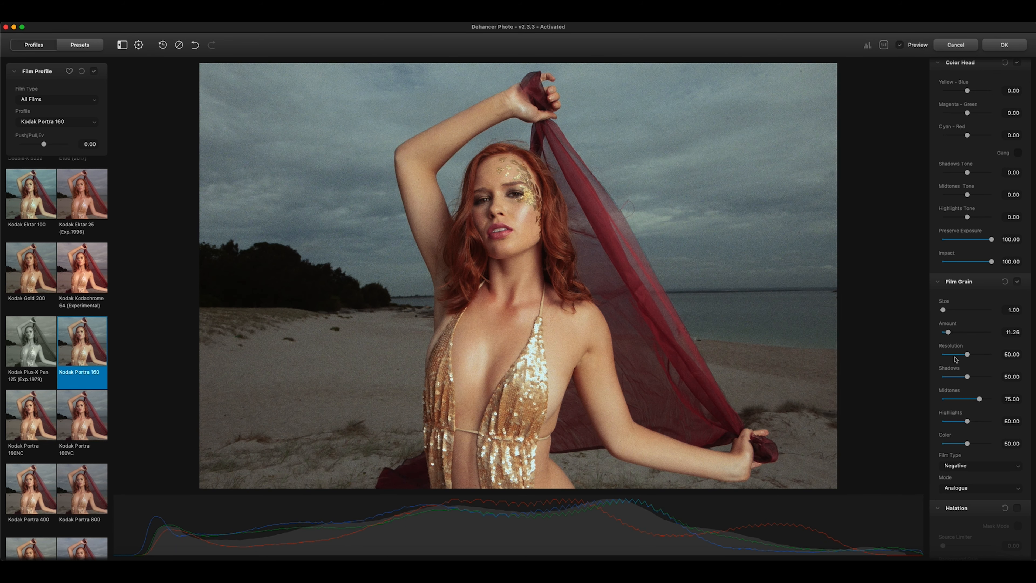
left_click(954, 355)
left_click(955, 377)
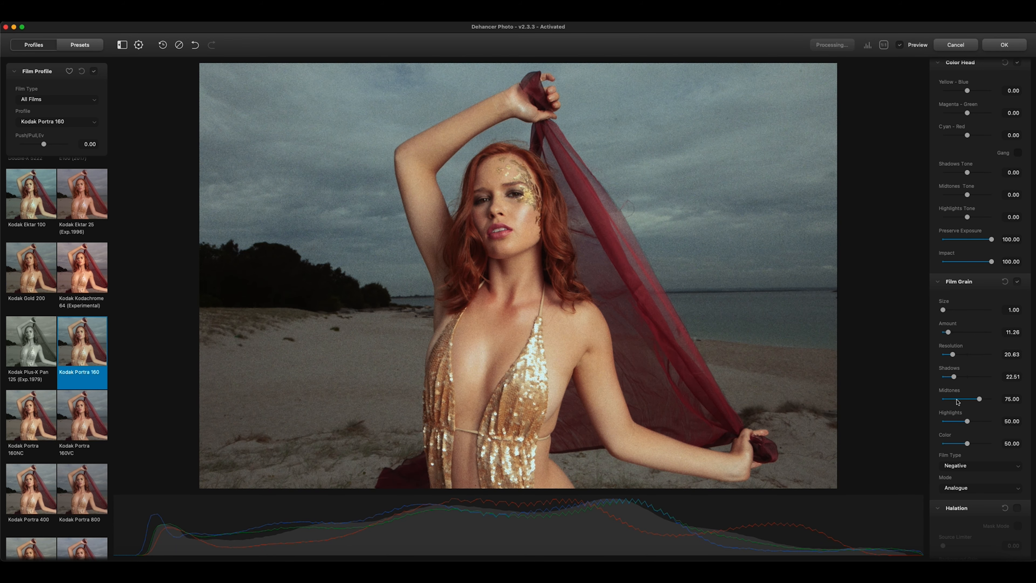
Set the grain's Midtones to 27.21, Highlights to 27.65 and Color to 45.89, and check the grain on the woman's face close up.
left_click(956, 399)
left_click(956, 421)
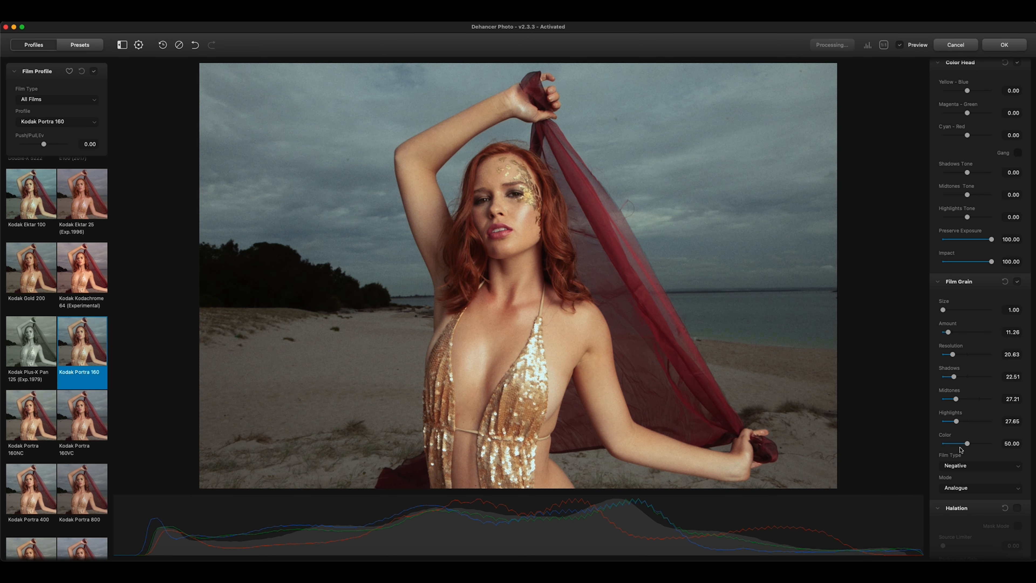
left_click(965, 444)
left_click(492, 199)
left_click_drag(515, 190, 532, 247)
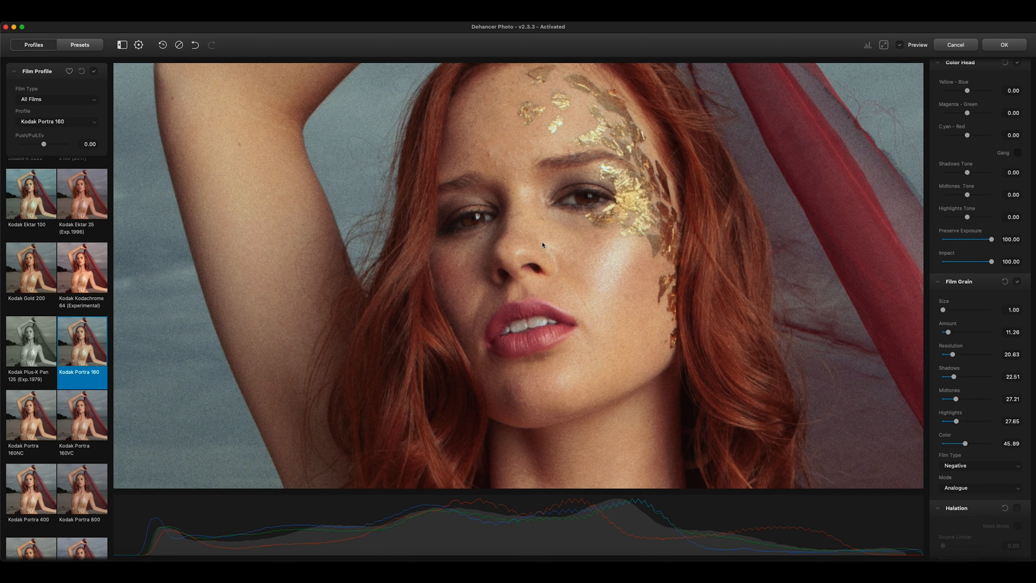
left_click(565, 224)
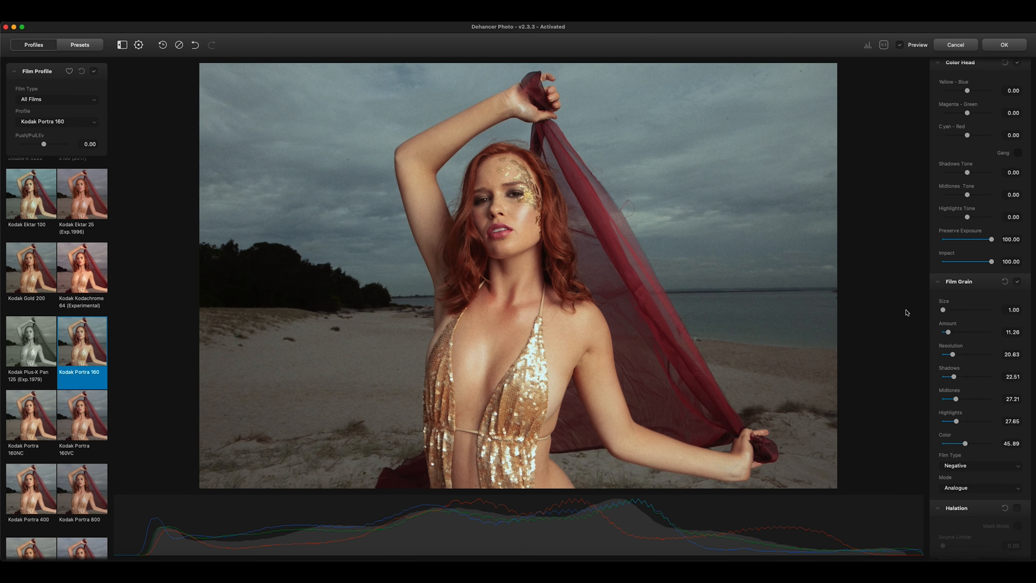
Enable the Vignette and set its Exposure to -1.02.
scroll(955, 345, "down", 10)
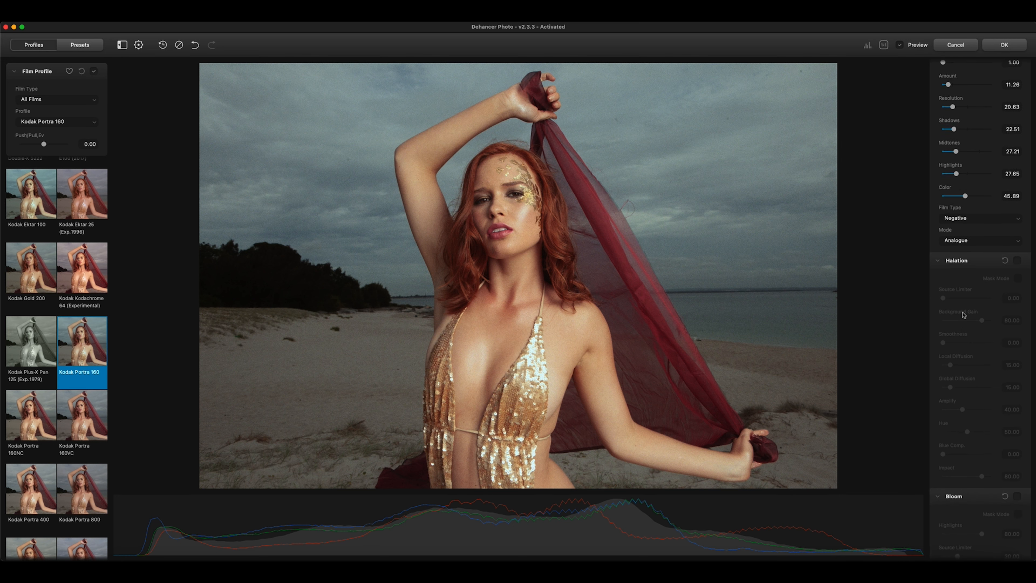
scroll(964, 314, "down", 8)
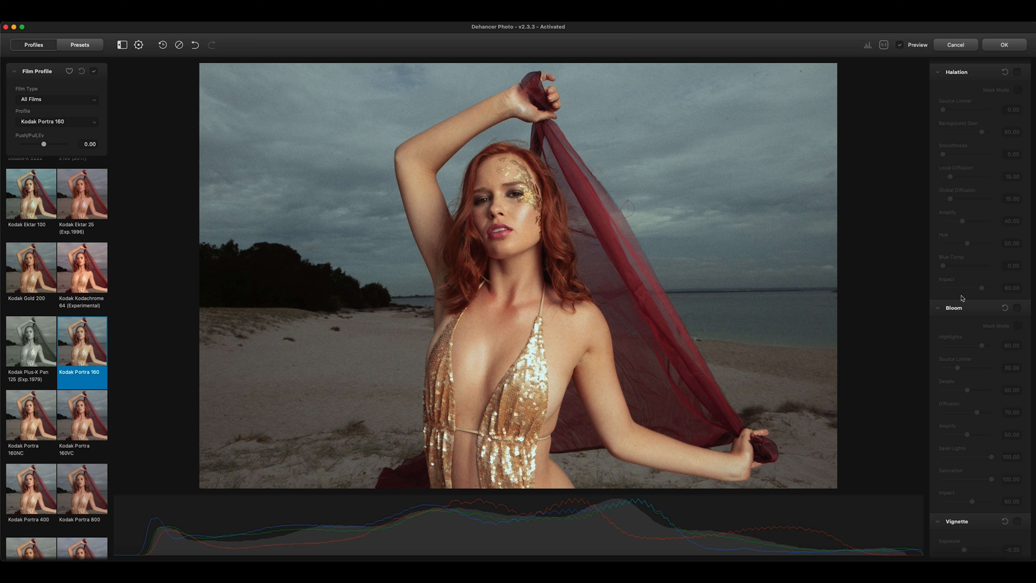
scroll(962, 298, "down", 3)
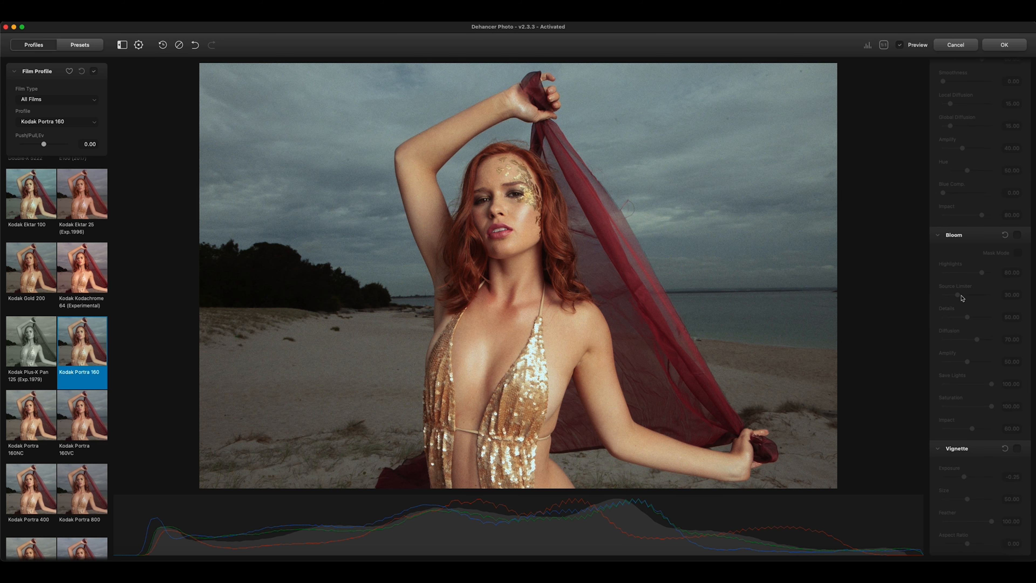
left_click(1018, 449)
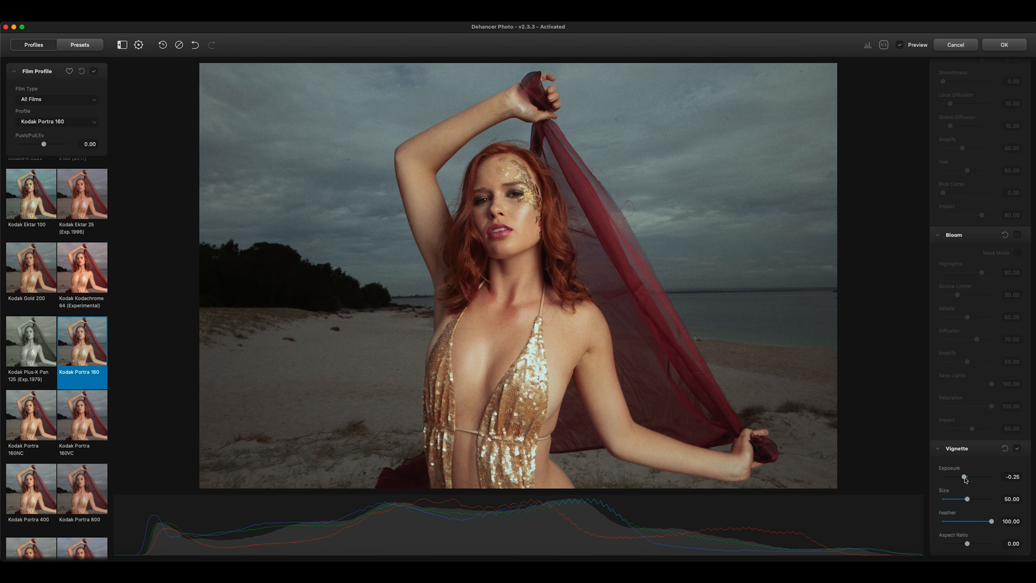
mouse_move(966, 477)
left_mouse_down()
mouse_move(974, 478)
mouse_move(956, 479)
left_mouse_up()
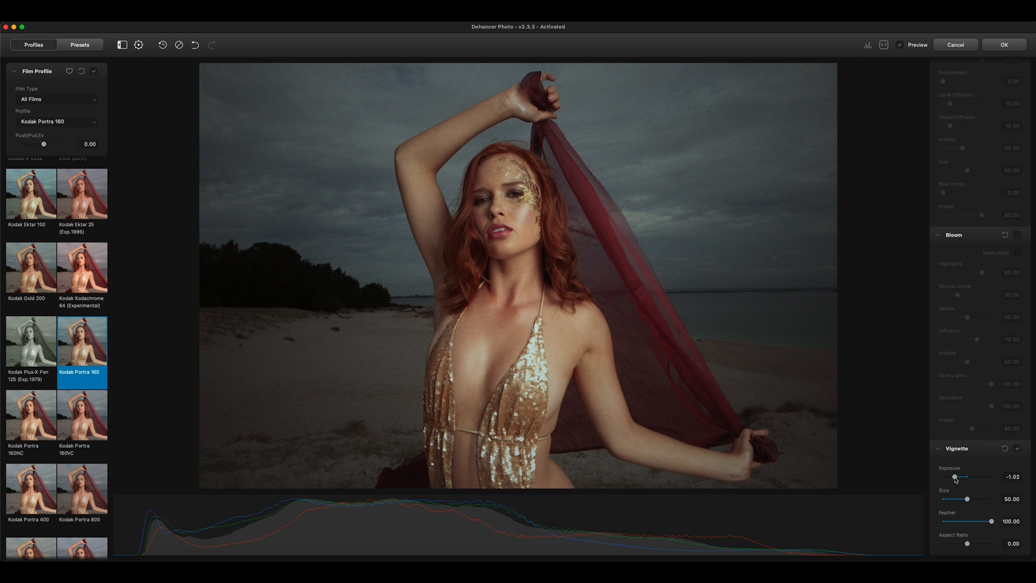
Soften the beach portrait's Vignette by setting its Exposure to -0.25, and turn the Vignette off.
left_click_drag(956, 478, 959, 479)
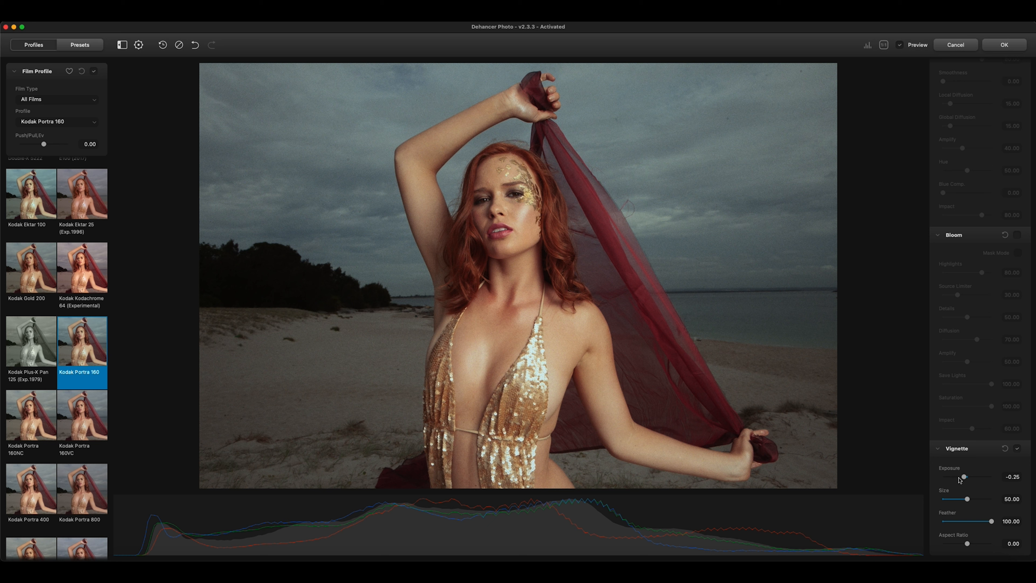
left_click(1018, 451)
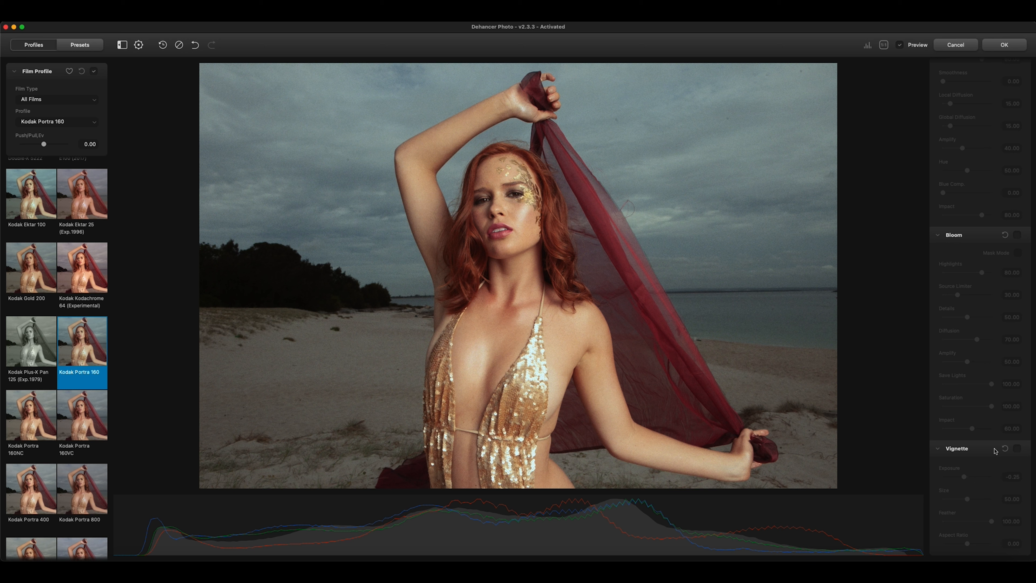
scroll(995, 451, "up", 5)
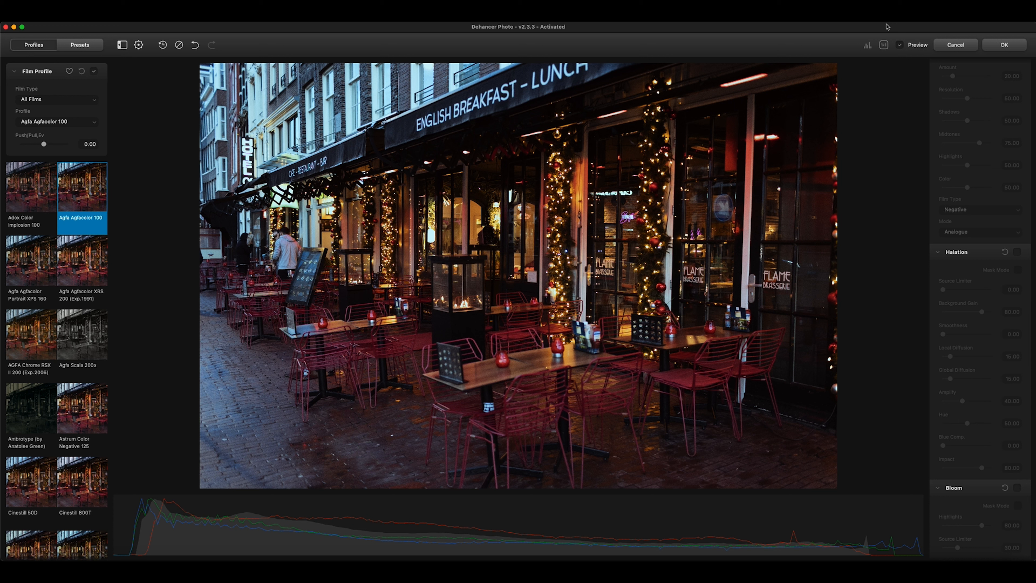
Enable Bloom on the café photo while viewing the string lights and glass heaters close up.
left_click(438, 241)
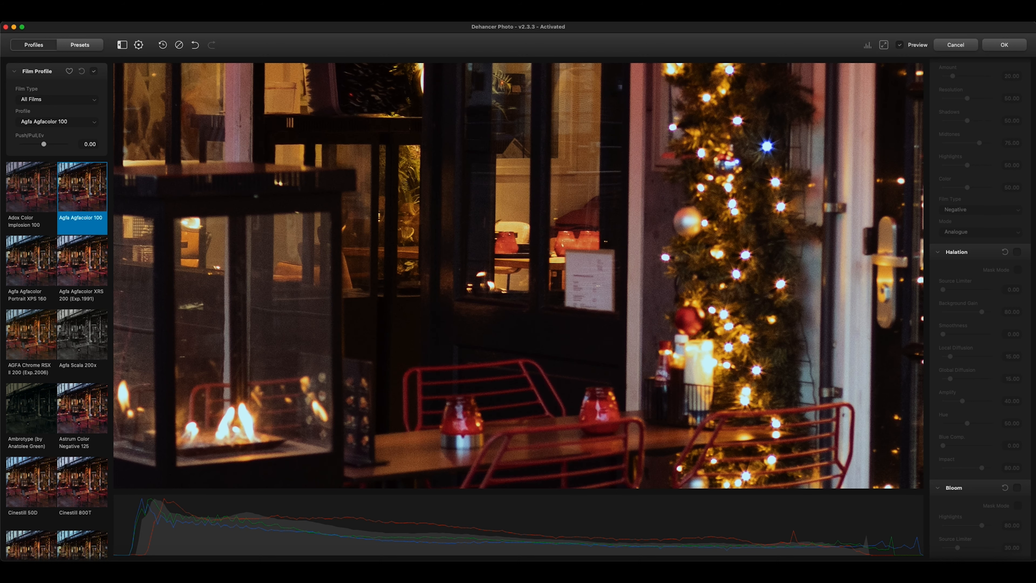
left_click_drag(441, 224, 498, 224)
left_click_drag(638, 261, 658, 286)
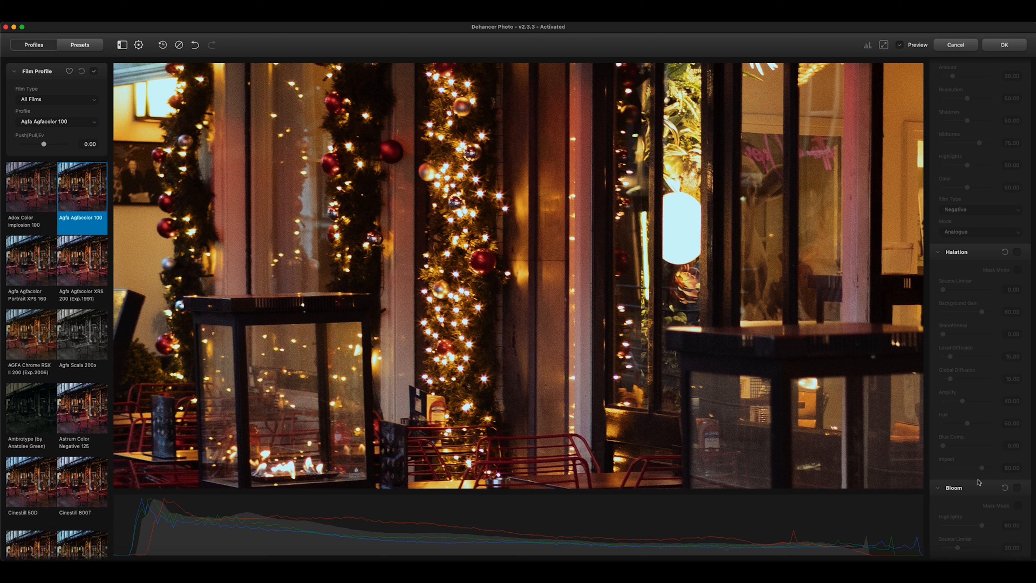
scroll(979, 482, "down", 1)
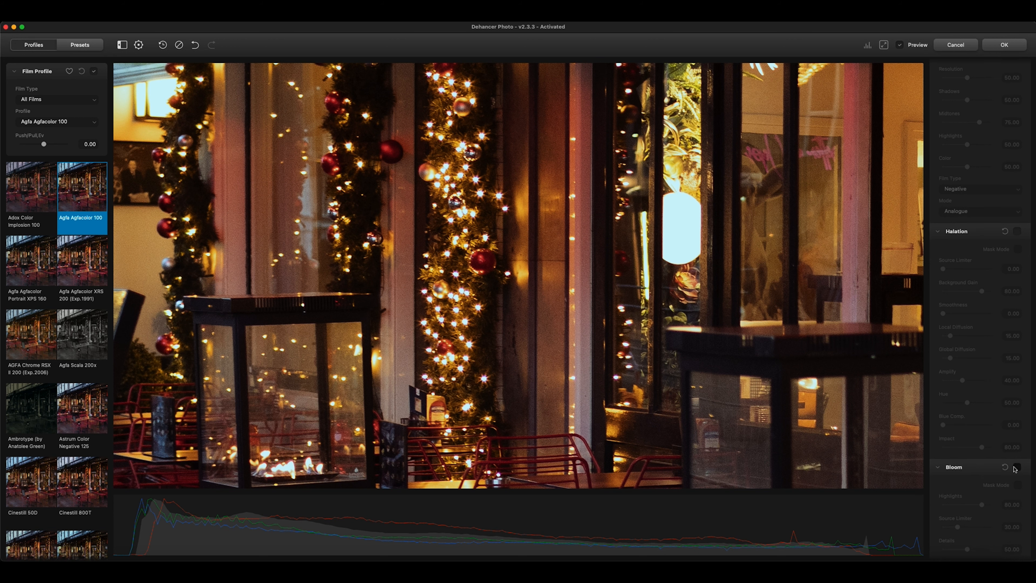
left_click(1017, 467)
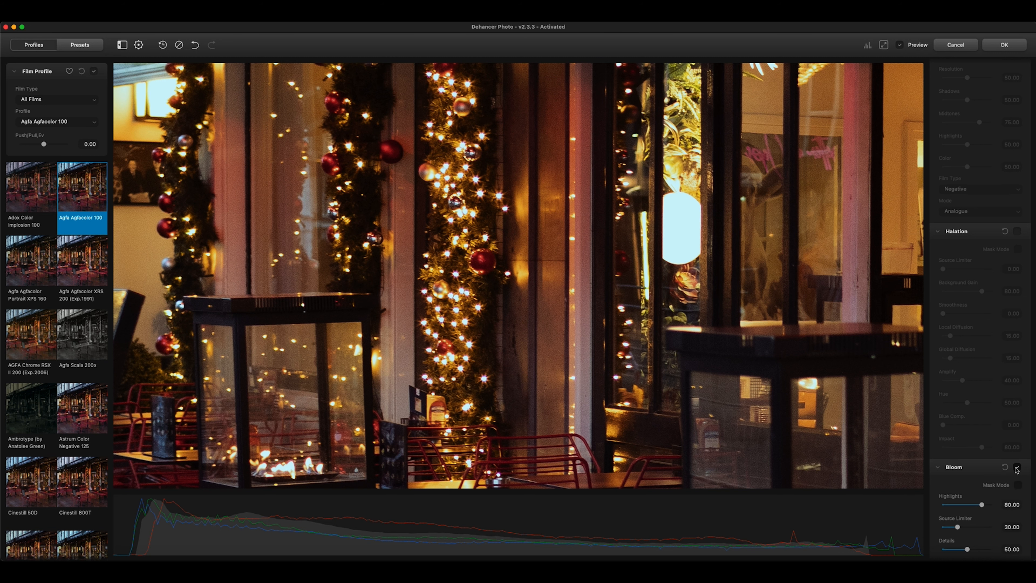
scroll(1004, 433, "down", 2)
scroll(1004, 432, "down", 8)
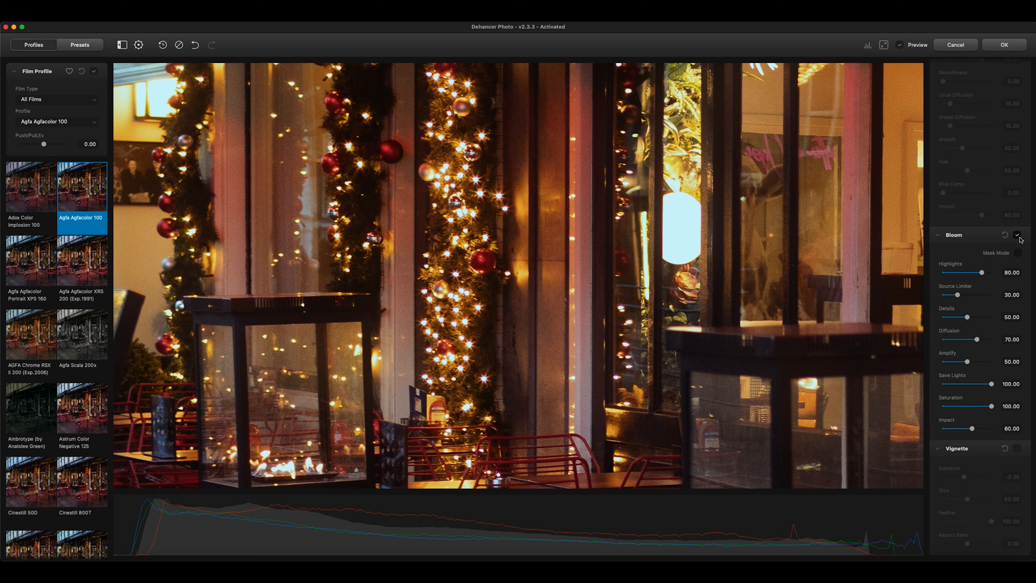
Compare the café photo with and without Bloom, first close up on the lights and again on the whole image.
left_click(1018, 236)
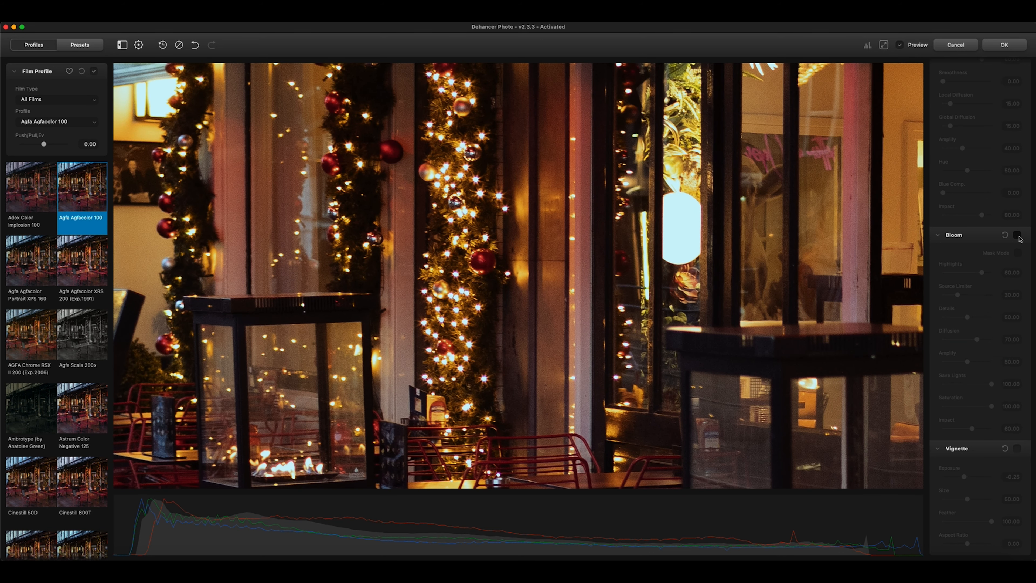
left_click(1019, 235)
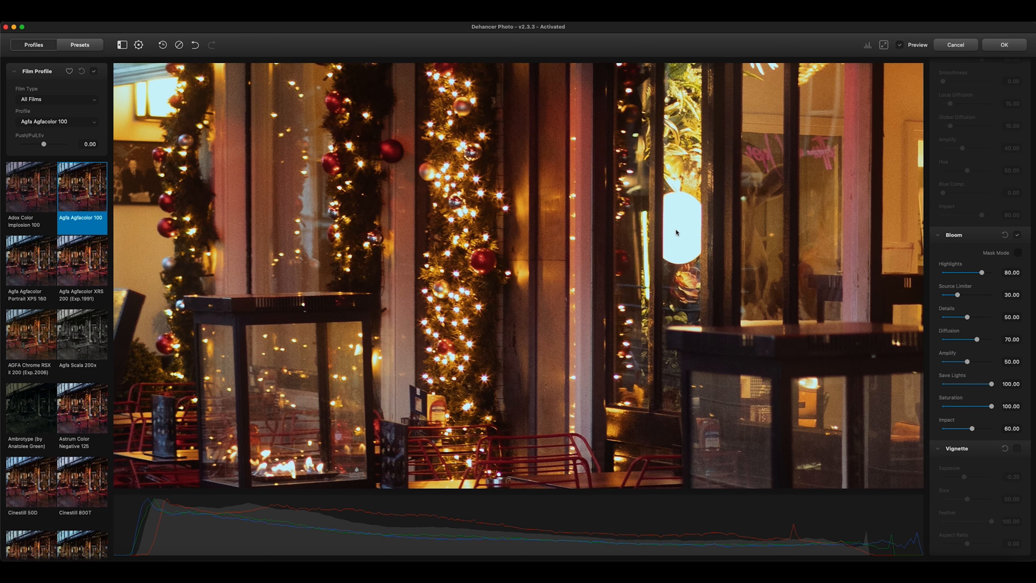
left_click(677, 233)
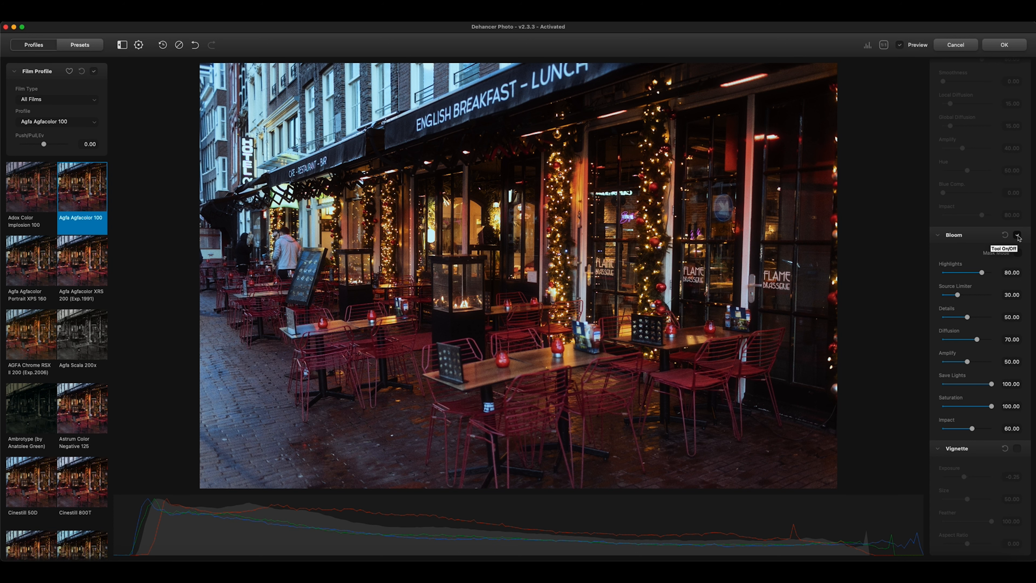
left_click(1017, 236)
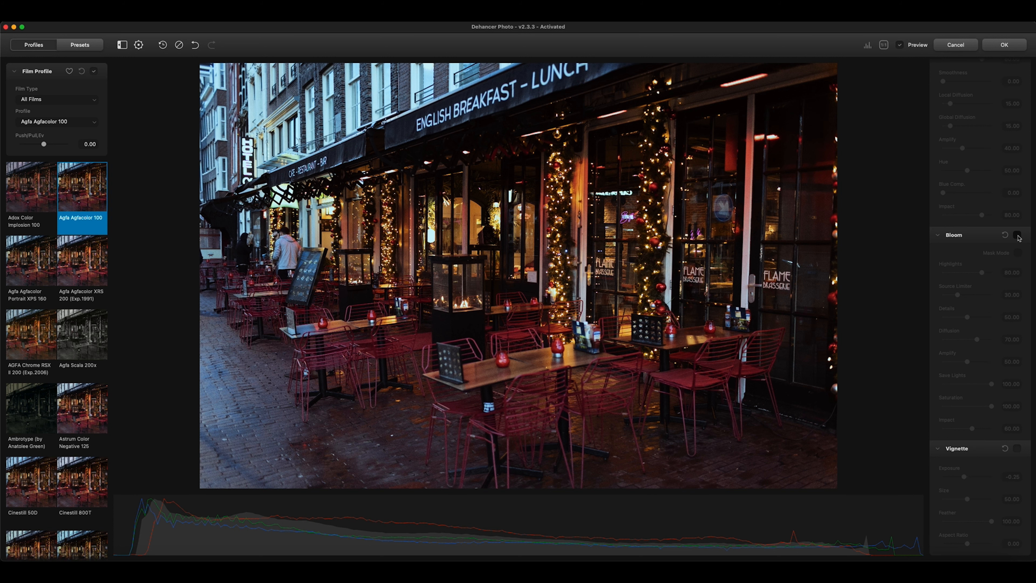
left_click(1017, 236)
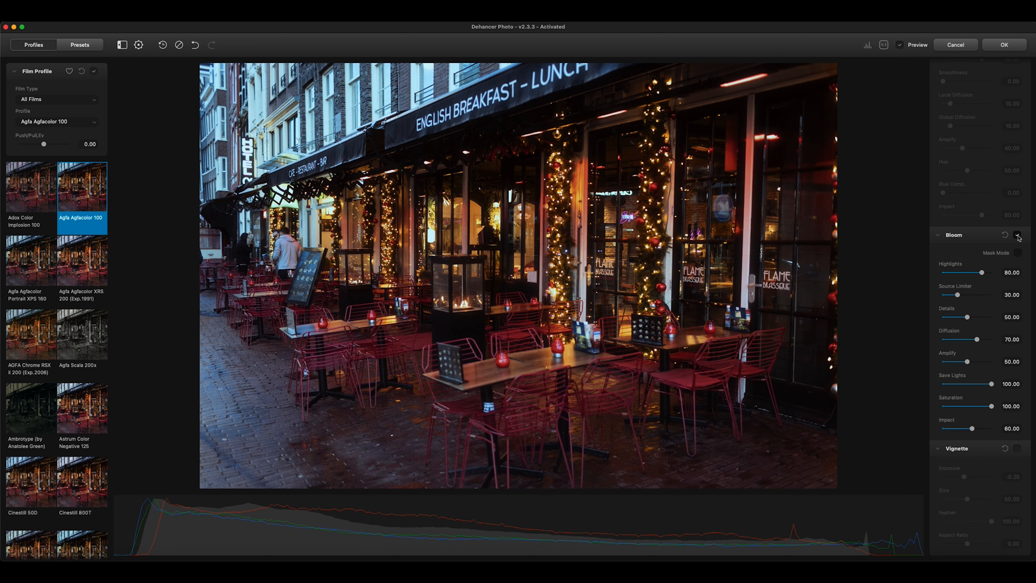
left_click(1017, 236)
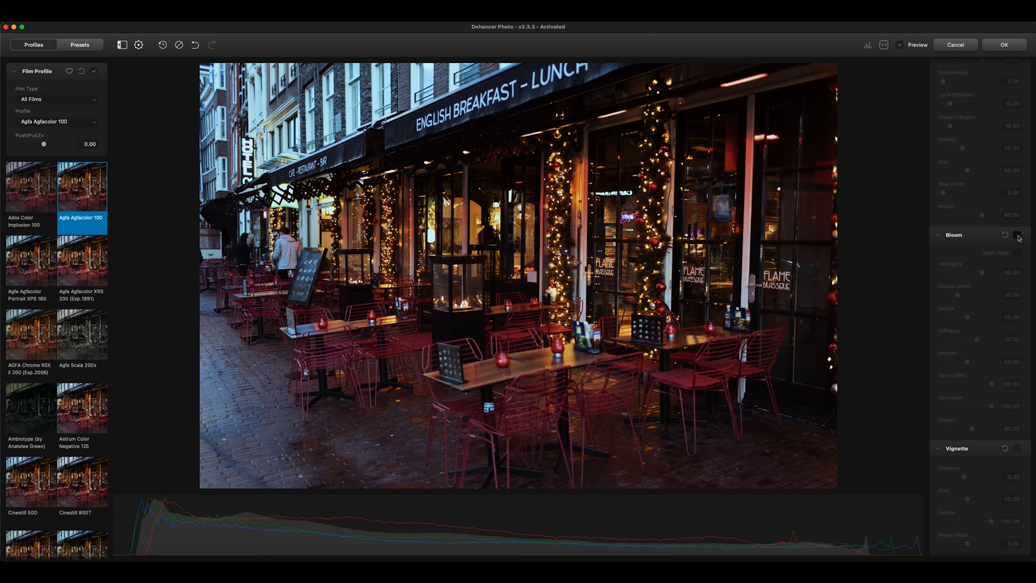
left_click(1017, 236)
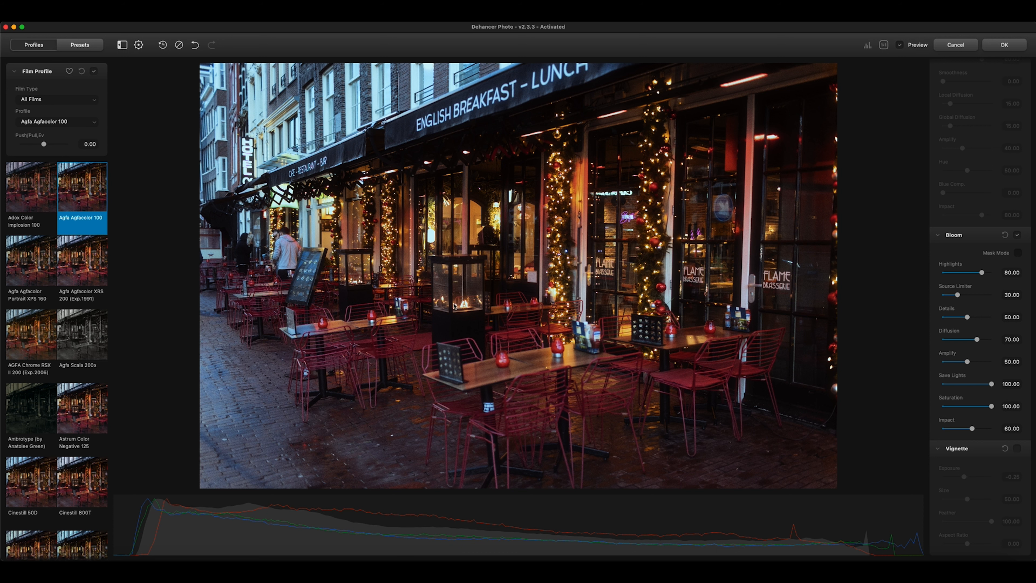
left_click(1017, 236)
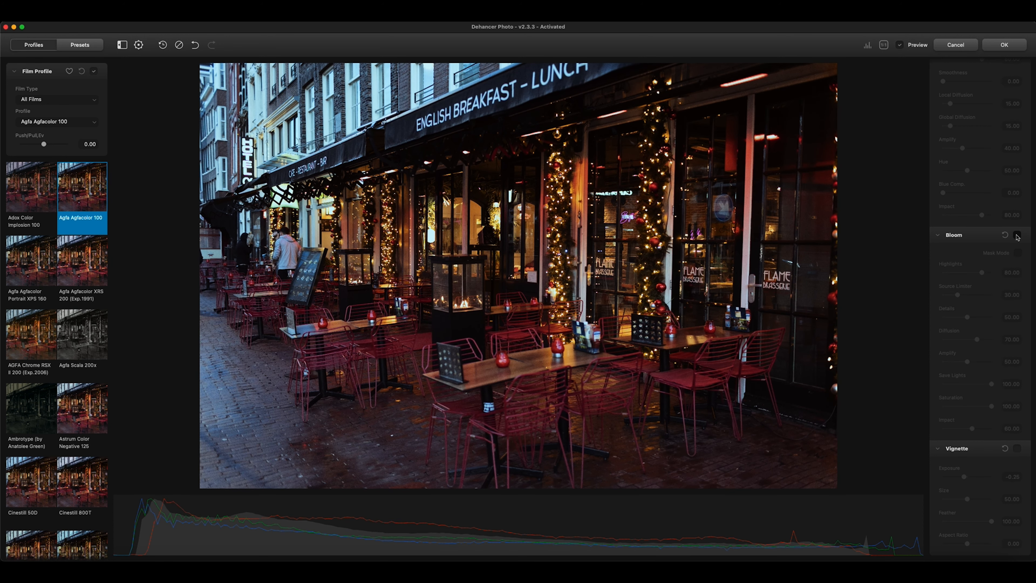
left_click(1018, 236)
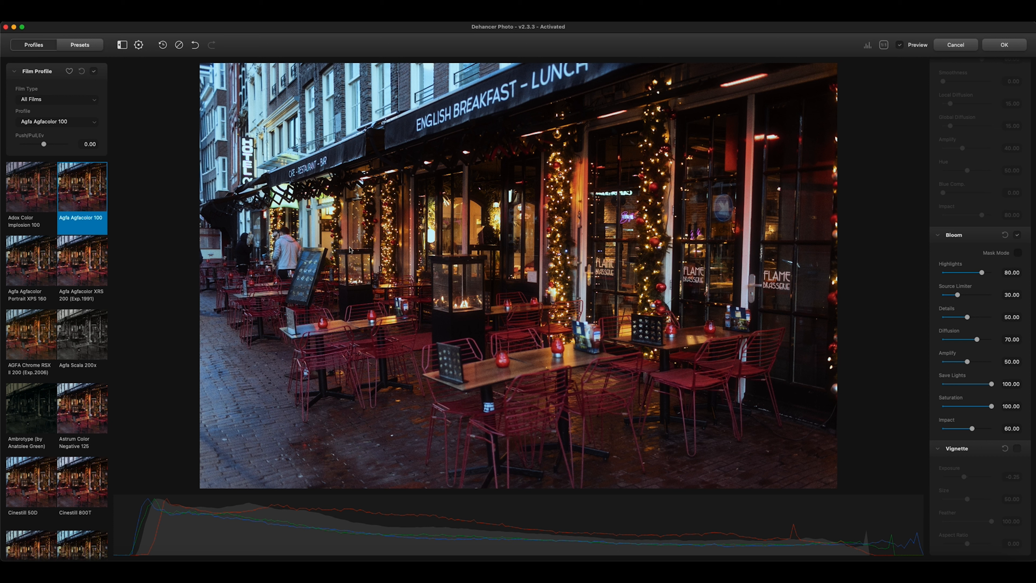
left_click(1018, 235)
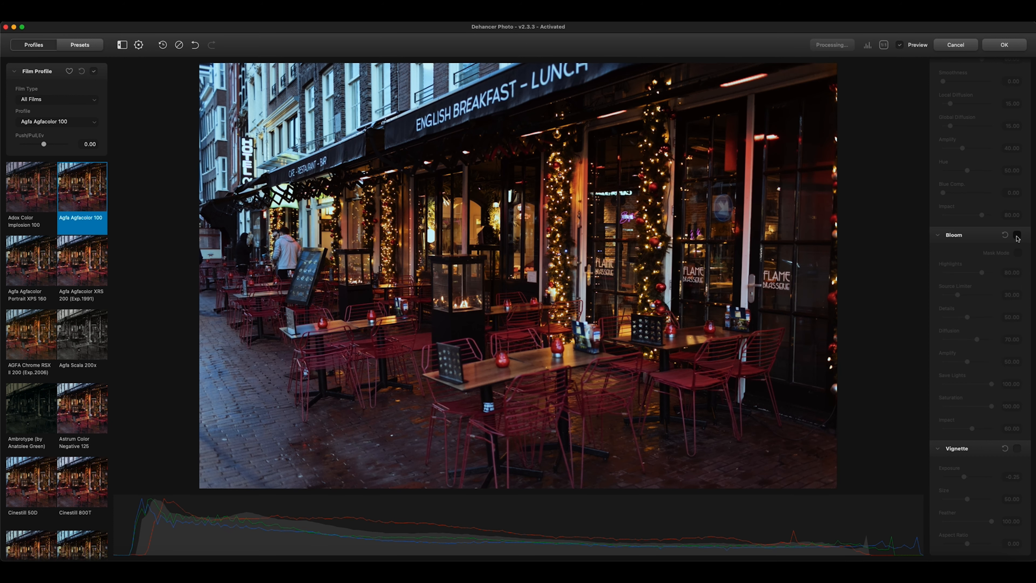
left_click(1018, 236)
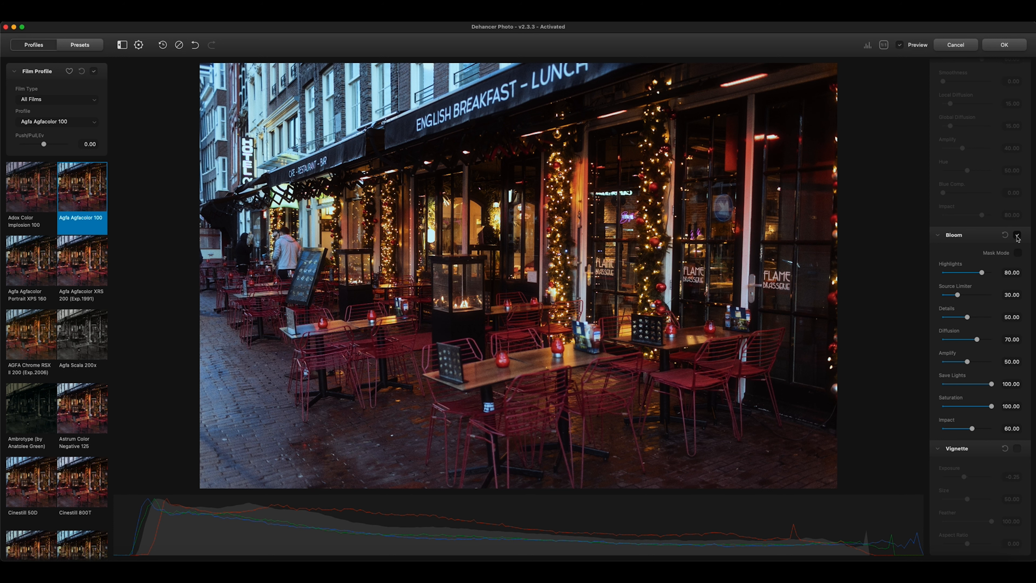
With the Bloom mask shown, set Highlights to 78.39, Source Limiter to 12.67 and Impact to 85.06, and hide the mask.
left_click(1018, 254)
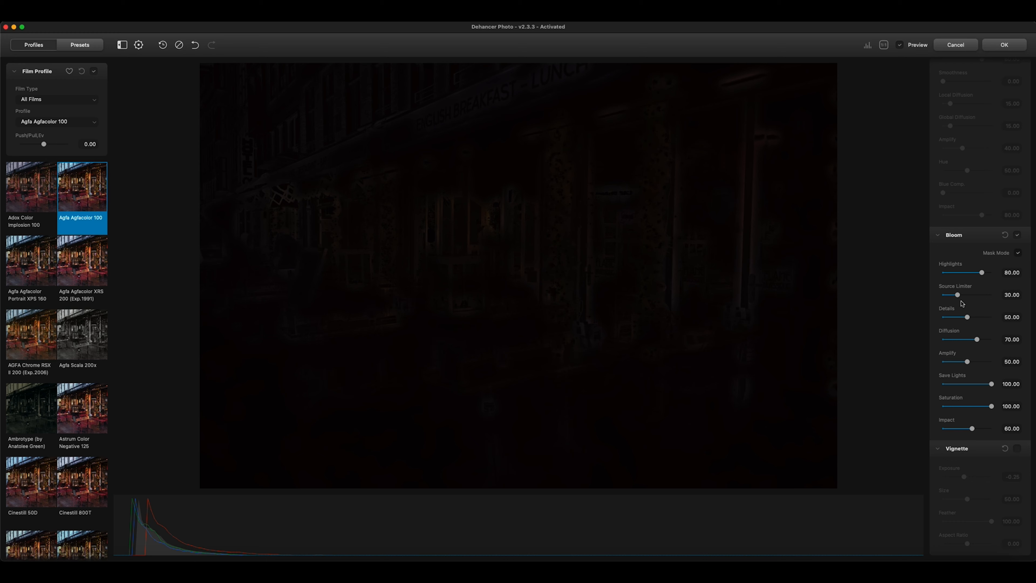
left_click_drag(958, 295, 982, 273)
mouse_move(972, 429)
left_mouse_down()
mouse_move(988, 429)
mouse_move(954, 430)
mouse_move(985, 431)
left_mouse_up()
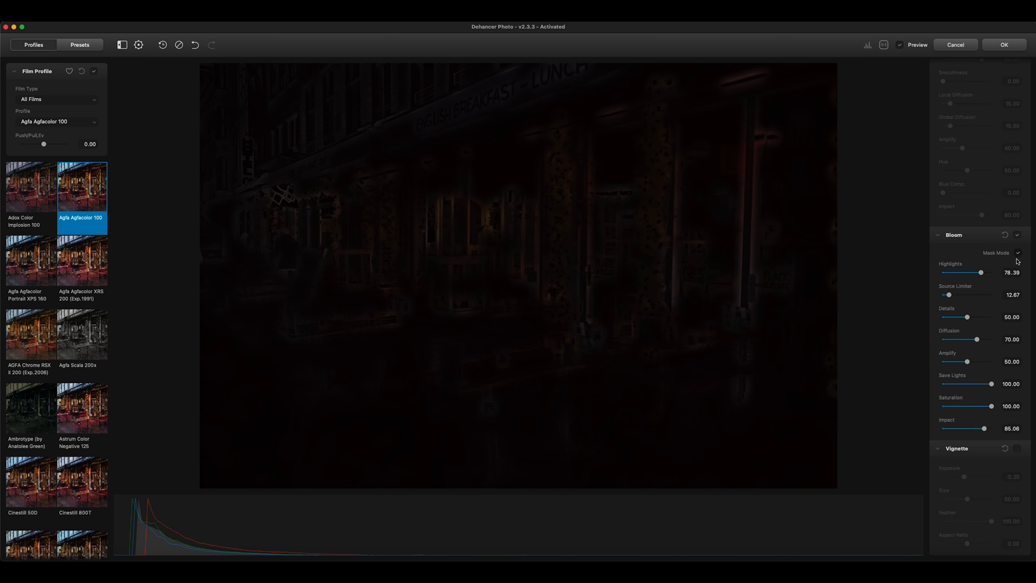
left_click(1018, 252)
Toggle Bloom off and on to judge the stronger glow on the whole café photo.
left_click(1017, 236)
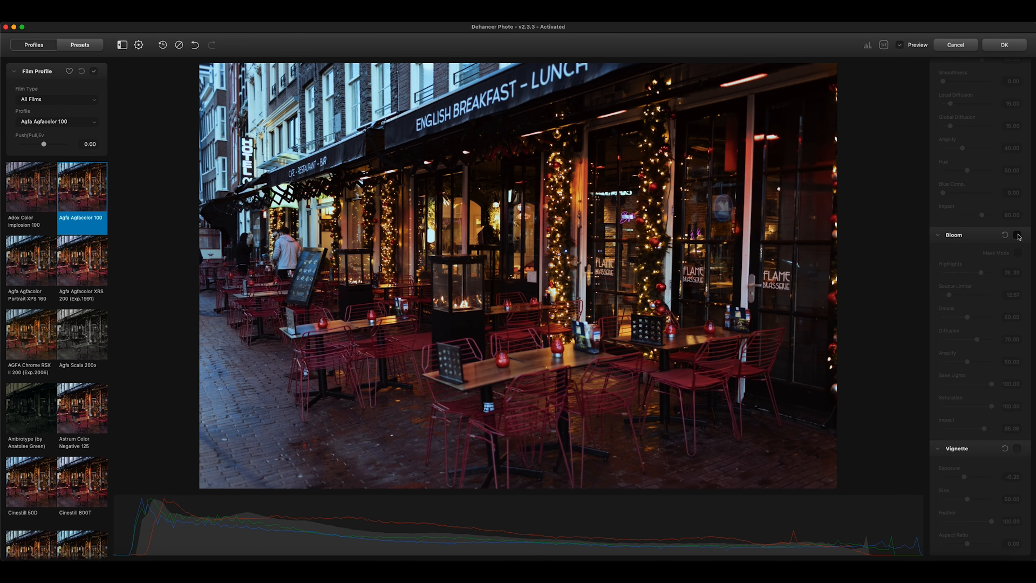
left_click(1017, 236)
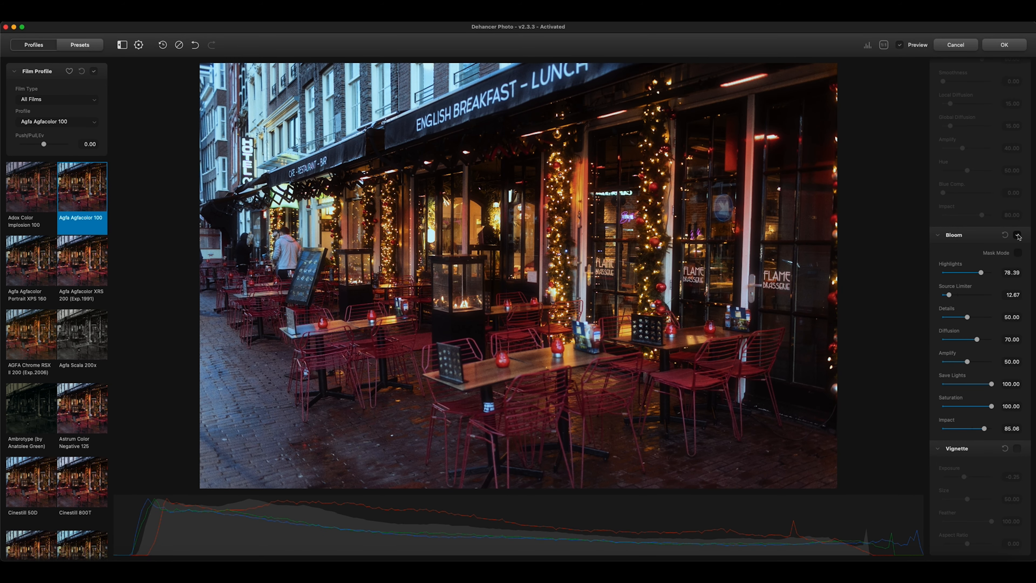
left_click(1017, 236)
left_click(1017, 236)
Set the Bloom Impact to 53.99 and turn Bloom off.
left_click_drag(984, 428, 969, 429)
scroll(998, 289, "up", 5)
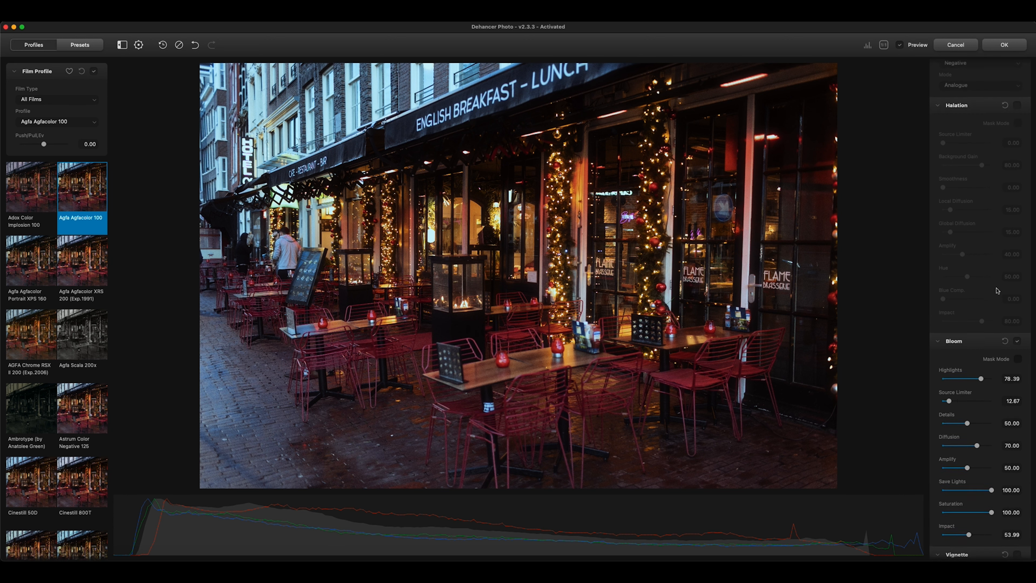
left_click(1017, 351)
scroll(1004, 351, "up", 3)
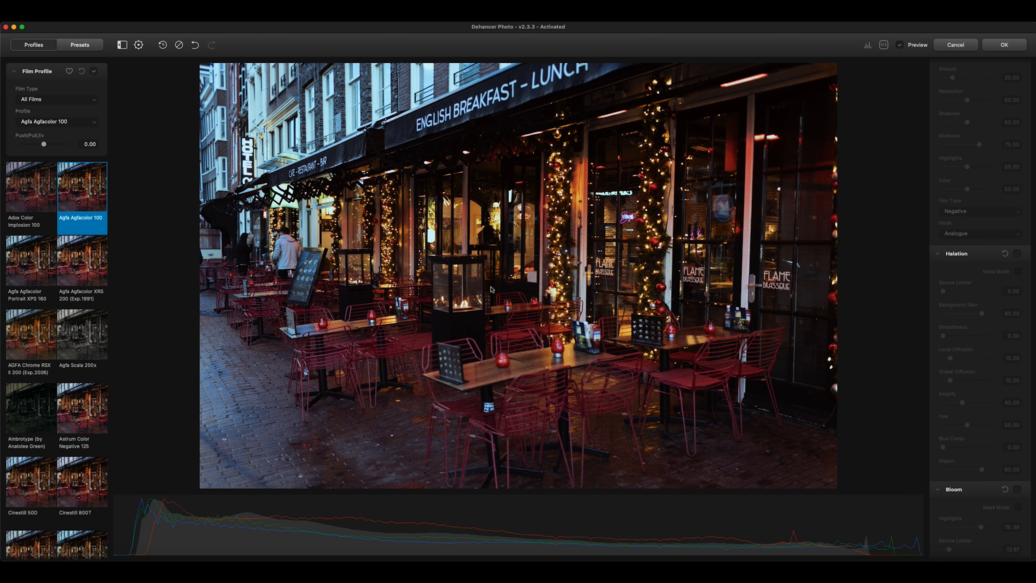
Enable Halation on the café photo while viewing the garland lights close up.
left_click(544, 247)
left_click_drag(481, 237, 600, 265)
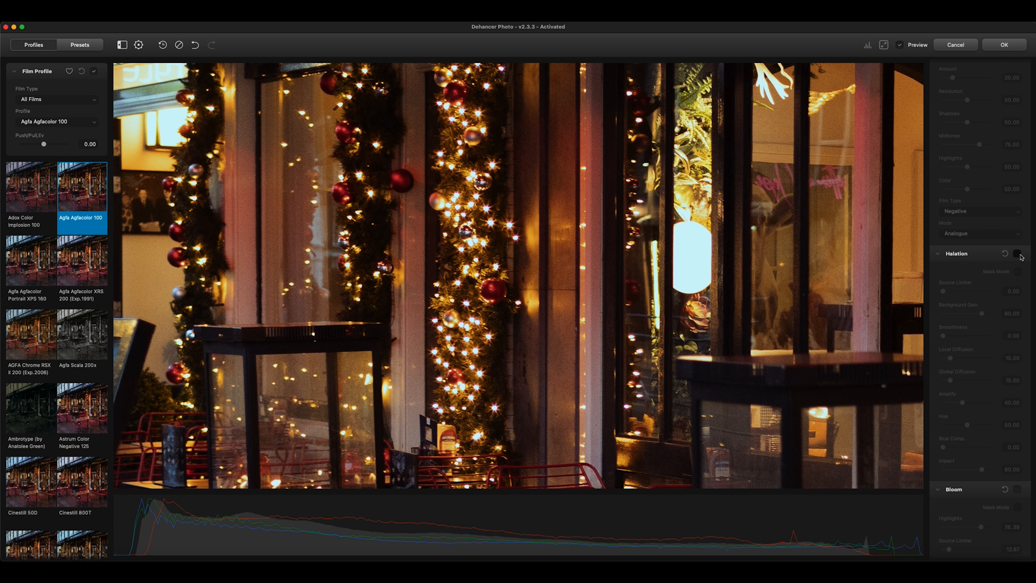
left_click(1017, 254)
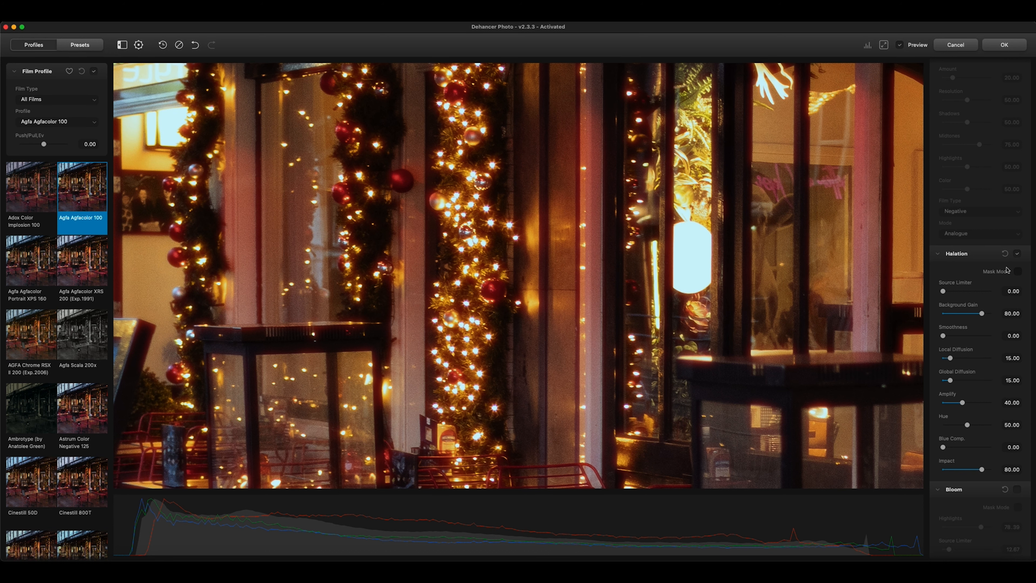
Compare the garland lights and window edges with and without Halation, leaving Halation enabled.
left_click(1017, 254)
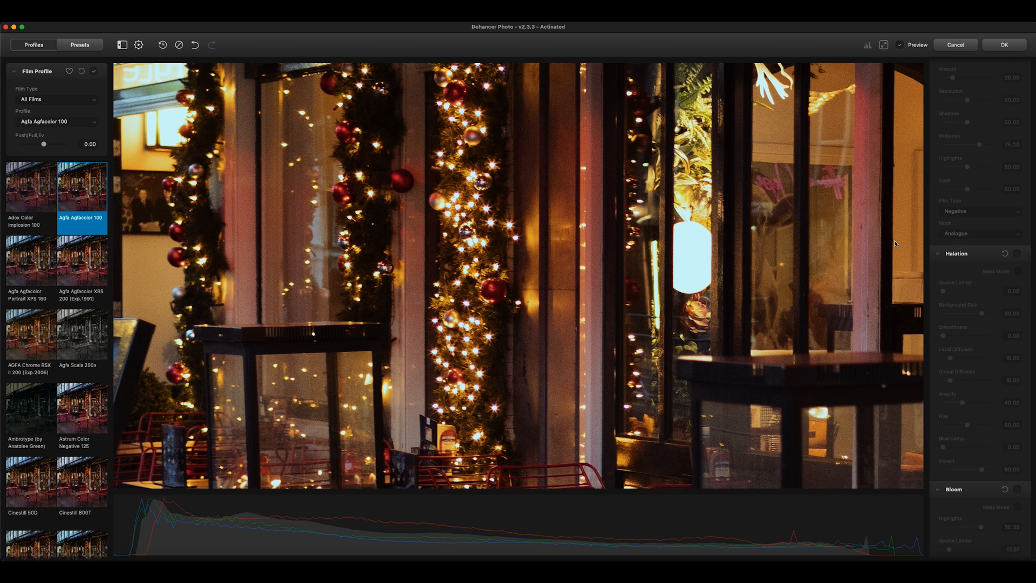
left_click(1018, 254)
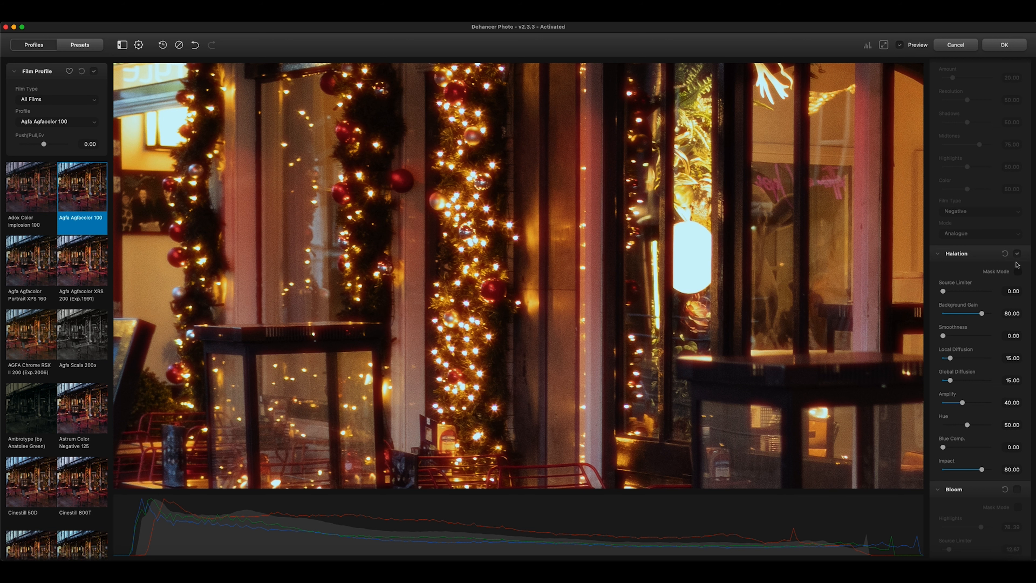
left_click(1018, 253)
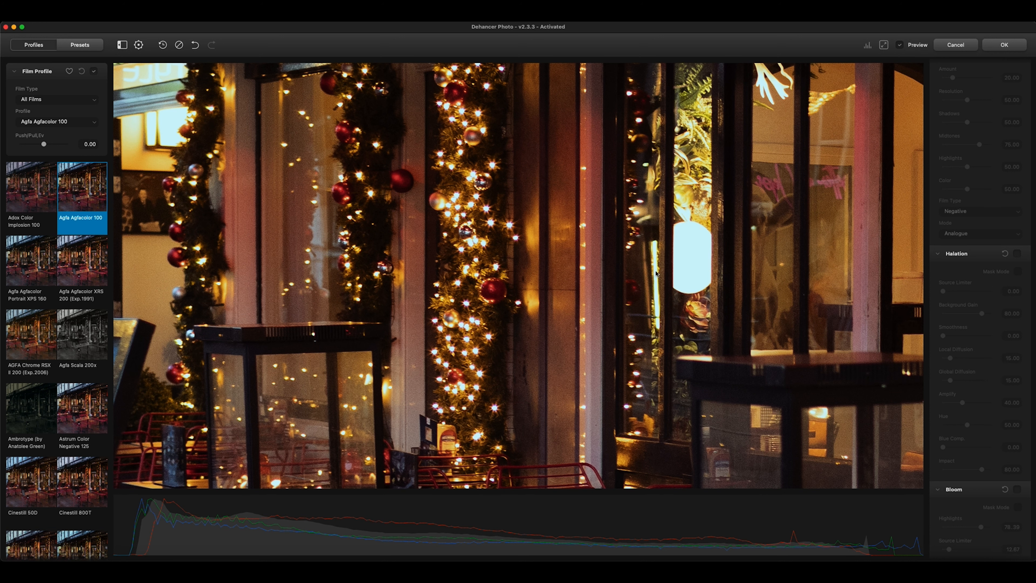
left_click(1016, 254)
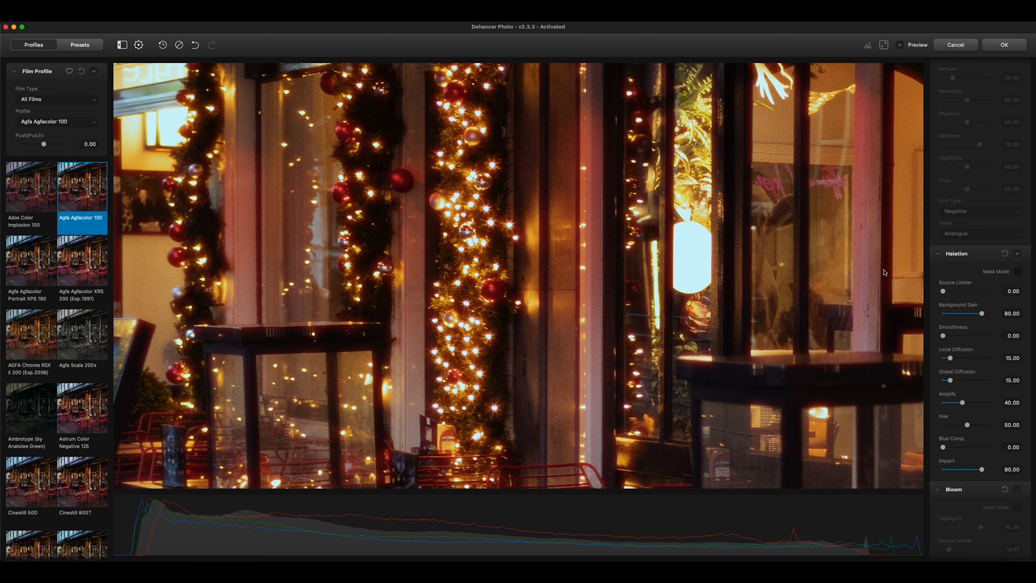
Examine the Halation effect on the whole café photo and close up around the fire heater and red lanterns.
left_click(596, 288)
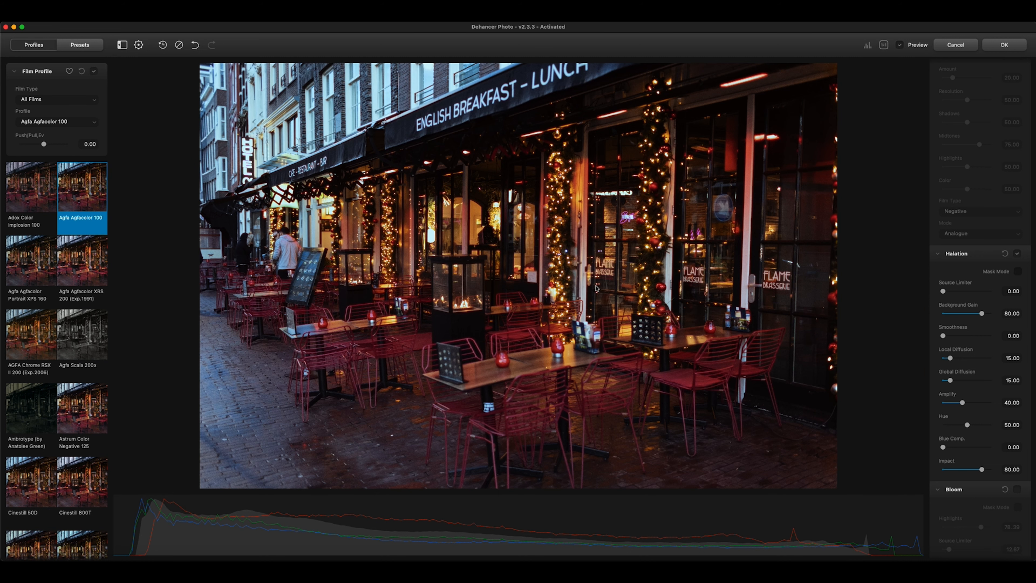
left_click(537, 252)
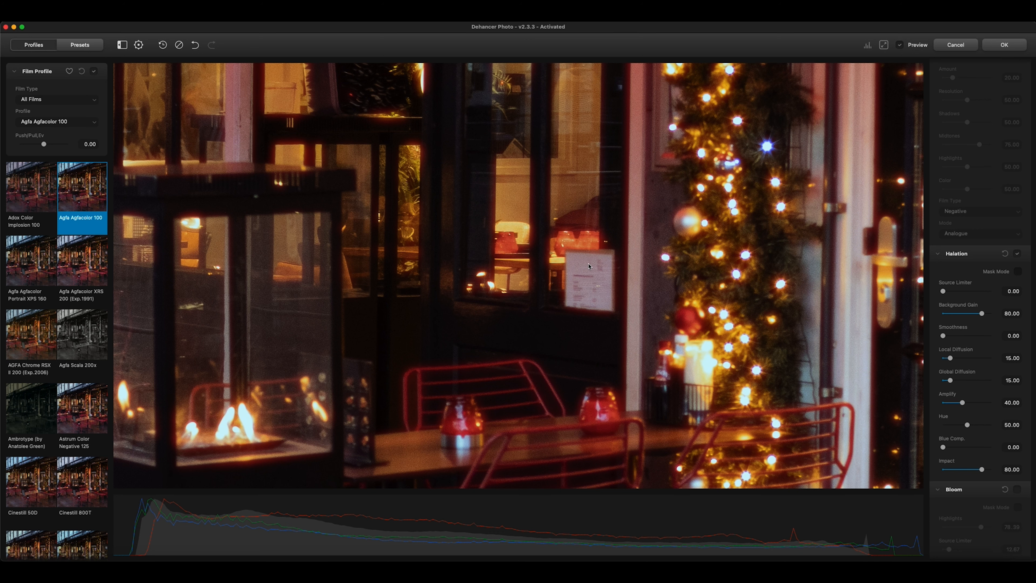
left_click_drag(558, 306, 726, 245)
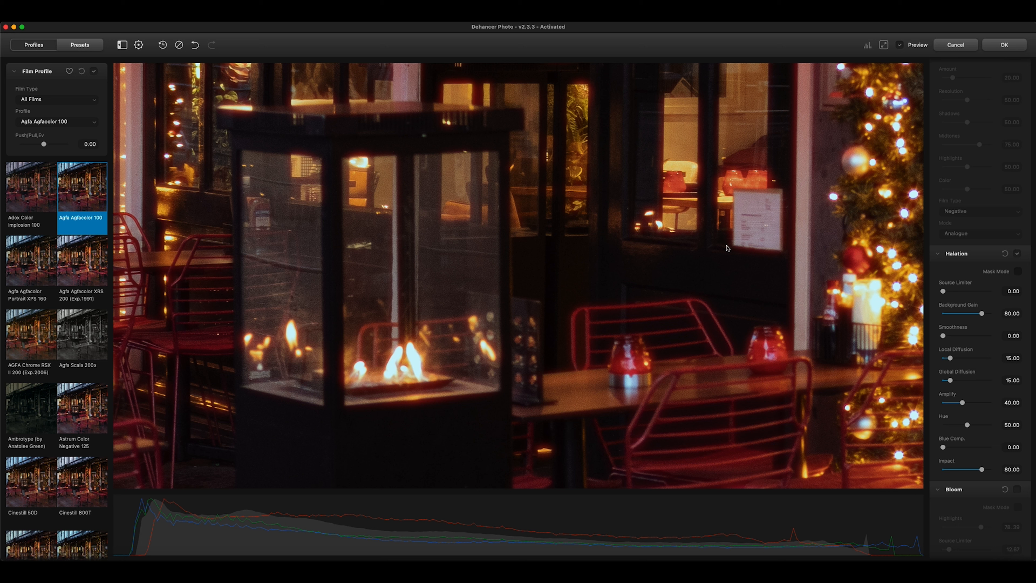
left_click(729, 225)
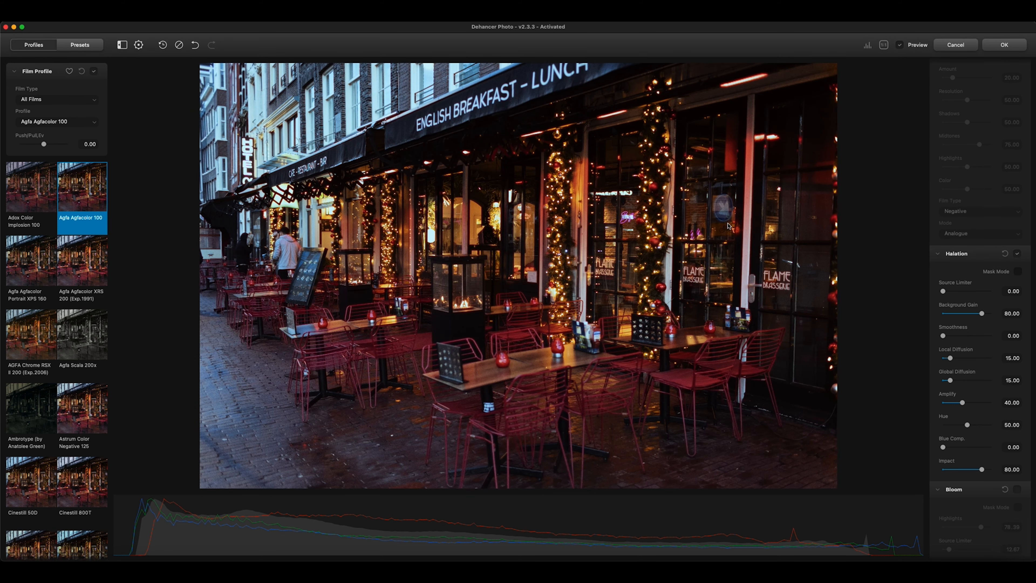